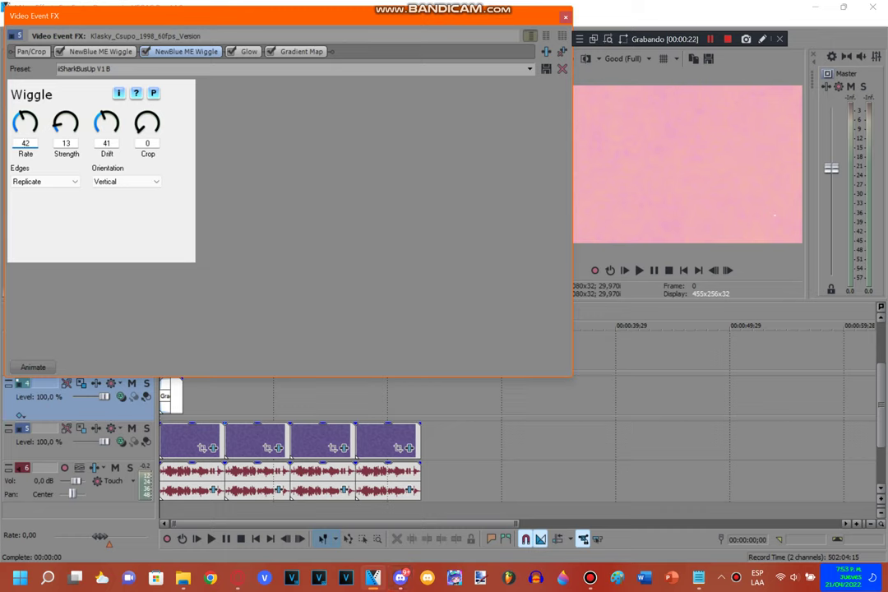
Step: Examine the rate, strength, drift, crop, edges and orientation settings of the first video clip's second Wiggle effect
double_click(66, 144)
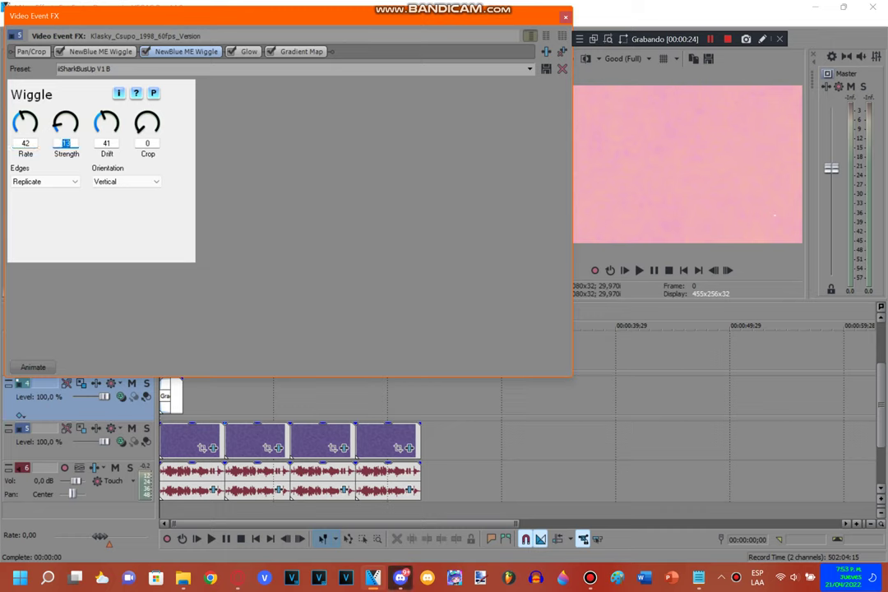
click(103, 143)
double_click(147, 143)
key(Tab)
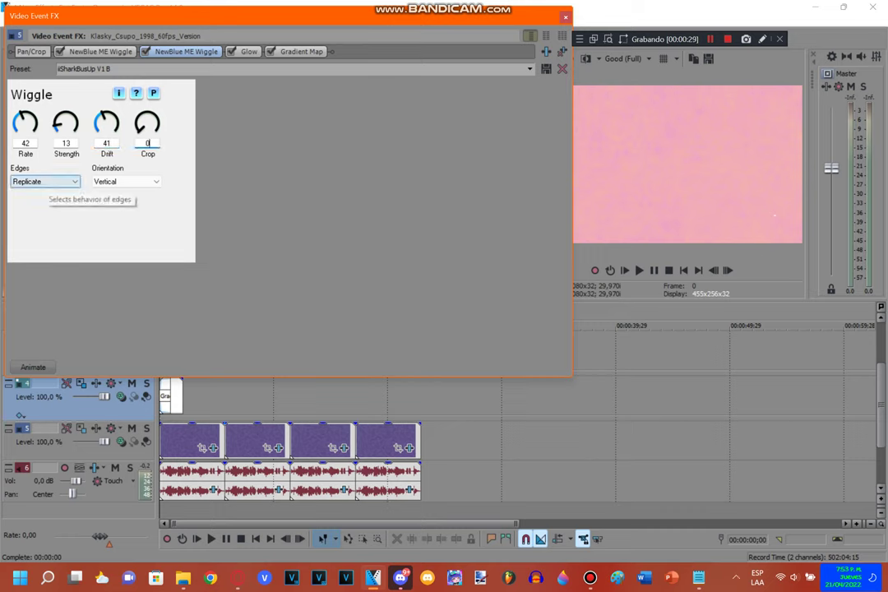
key(Tab)
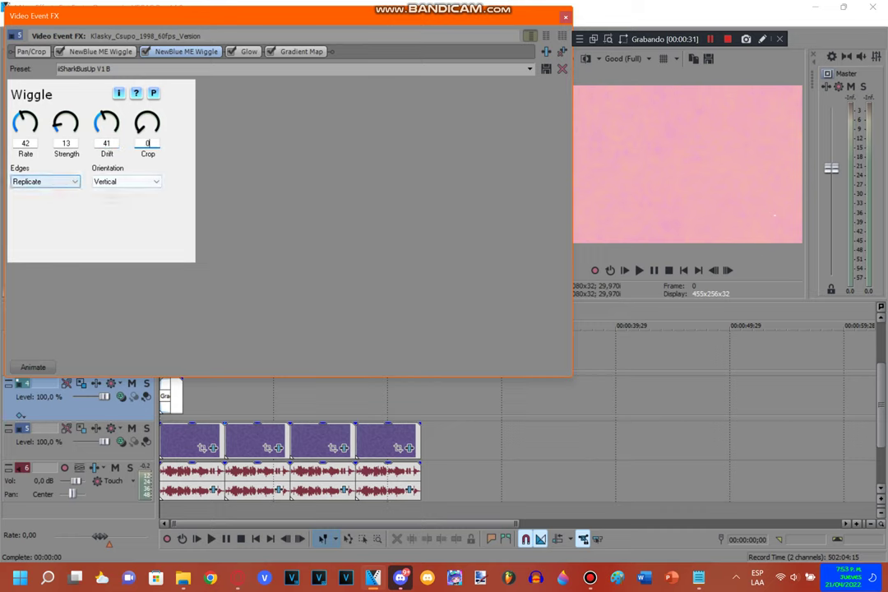
Step: Review the glow percent, intensity and suppression settings of the first video clip's Glow effect
click(248, 52)
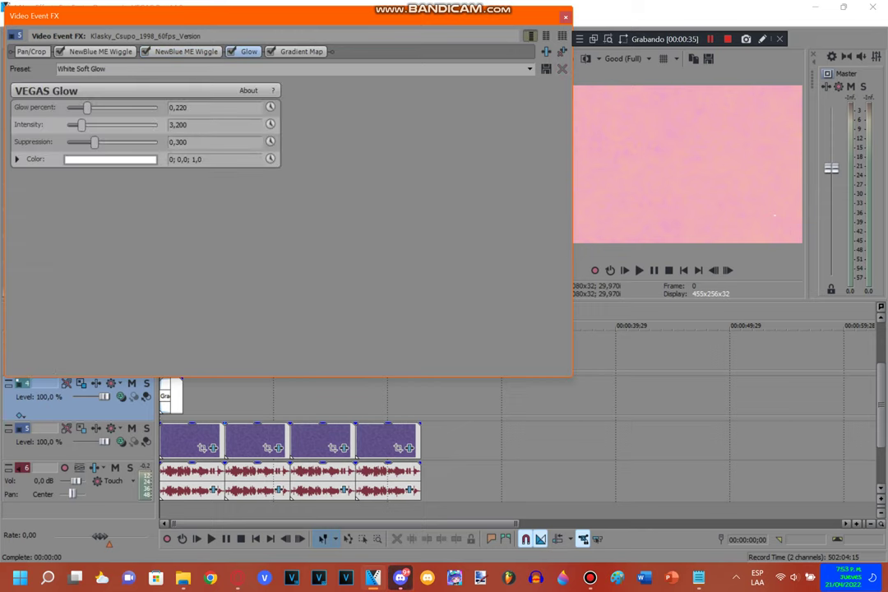
key(Tab)
key(Tab)
double_click(187, 125)
click(189, 125)
double_click(187, 142)
click(189, 143)
Step: Inspect the colour of each Gradient Map stop on the first video clip, and close its effects window
click(301, 52)
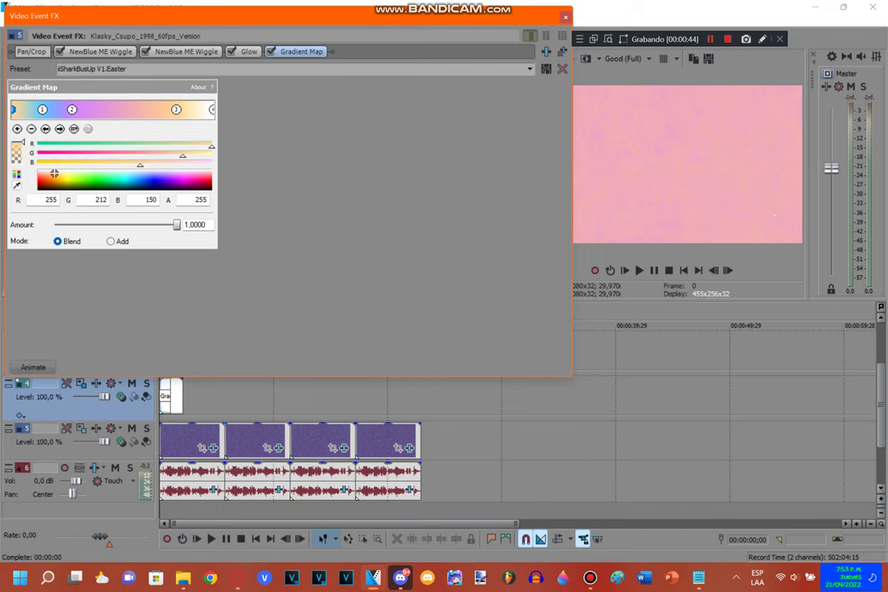
drag(53, 173, 136, 175)
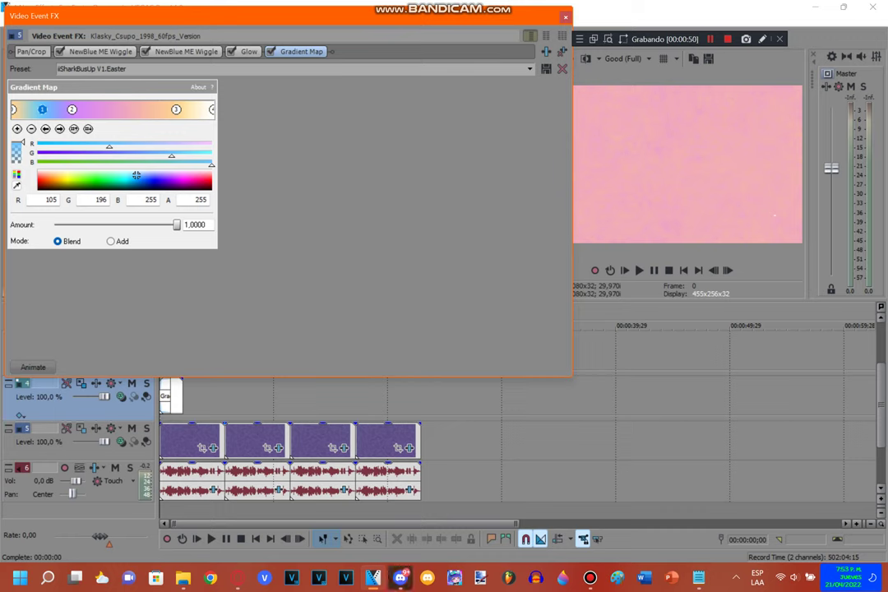
click(72, 110)
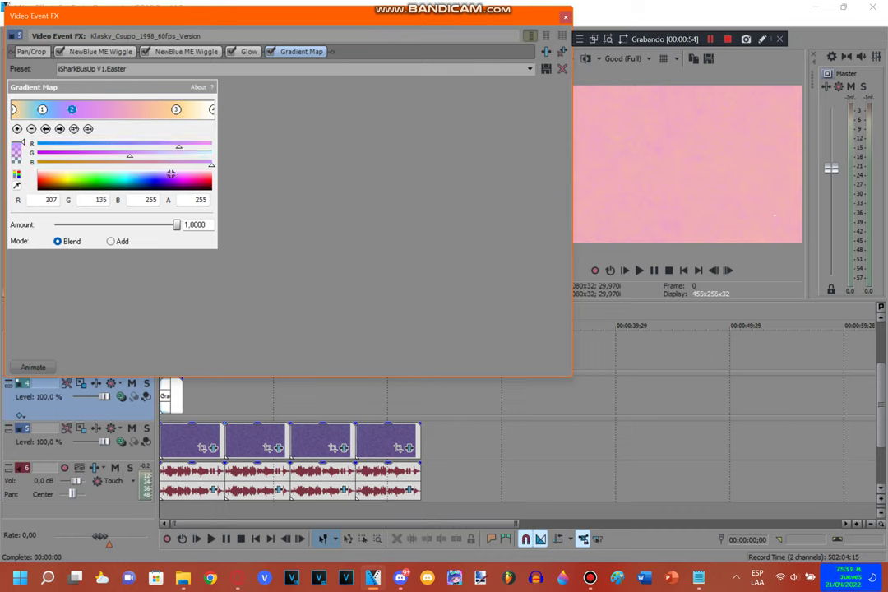
click(175, 109)
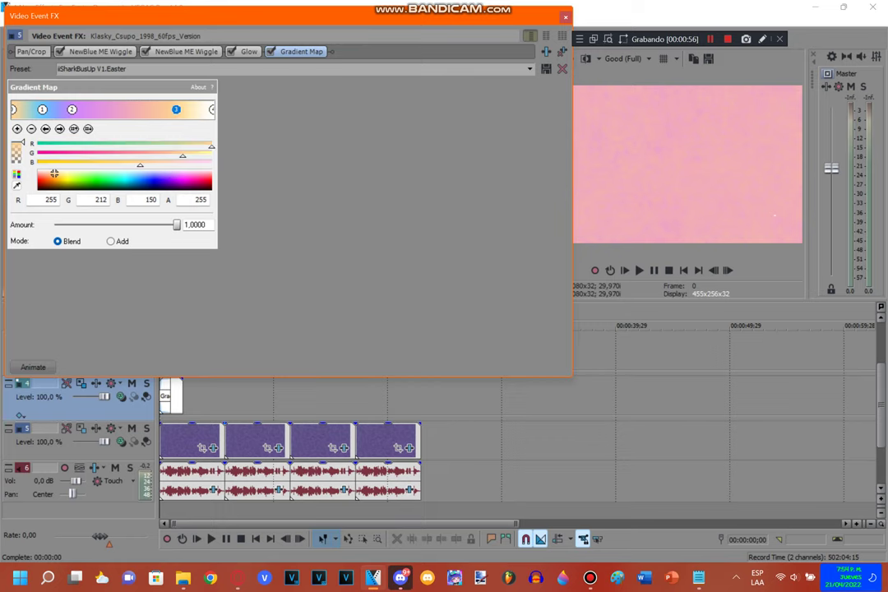
click(212, 109)
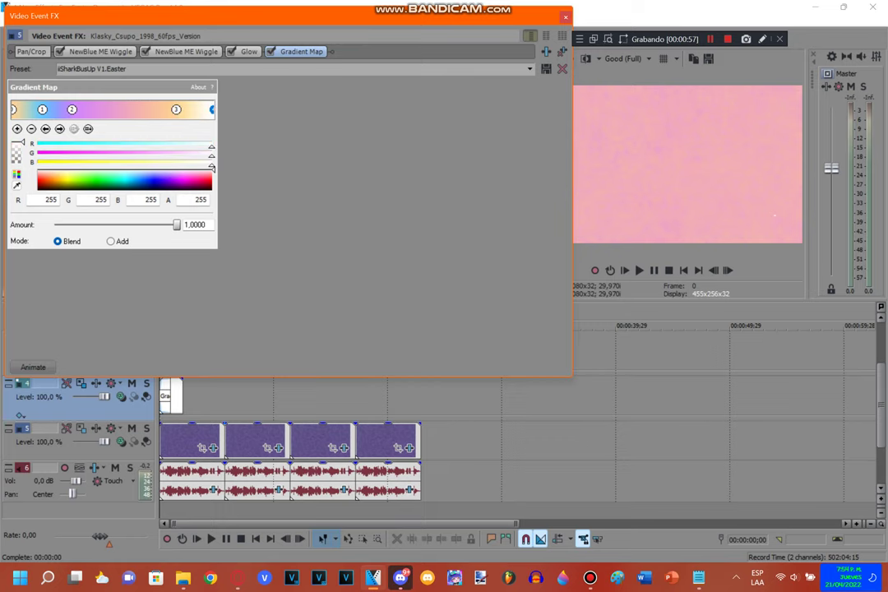
click(566, 16)
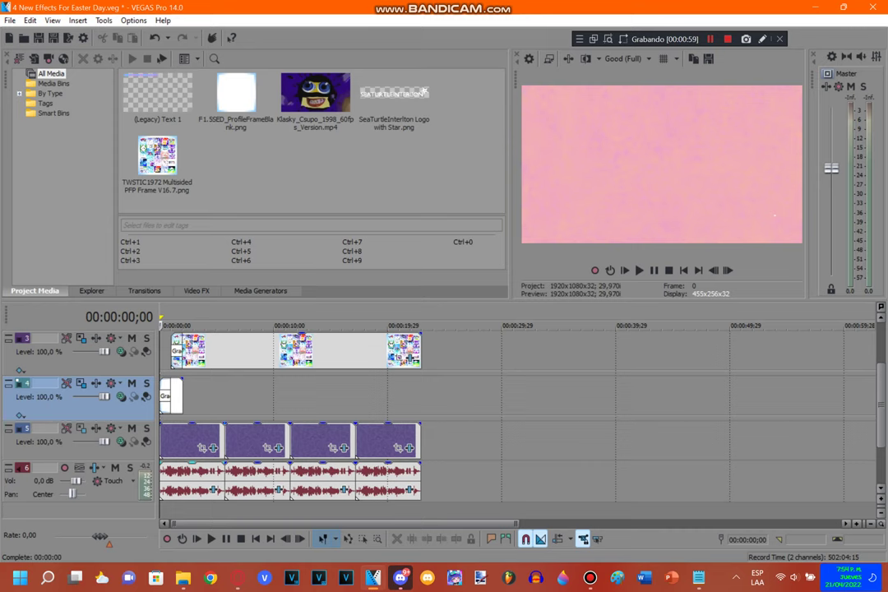
Step: Review the first audio clip's effect chain from both ExpressFX Chorus plug-ins through both Orange Vocoders and Grumblebum to Vocodex, and close the window
click(339, 488)
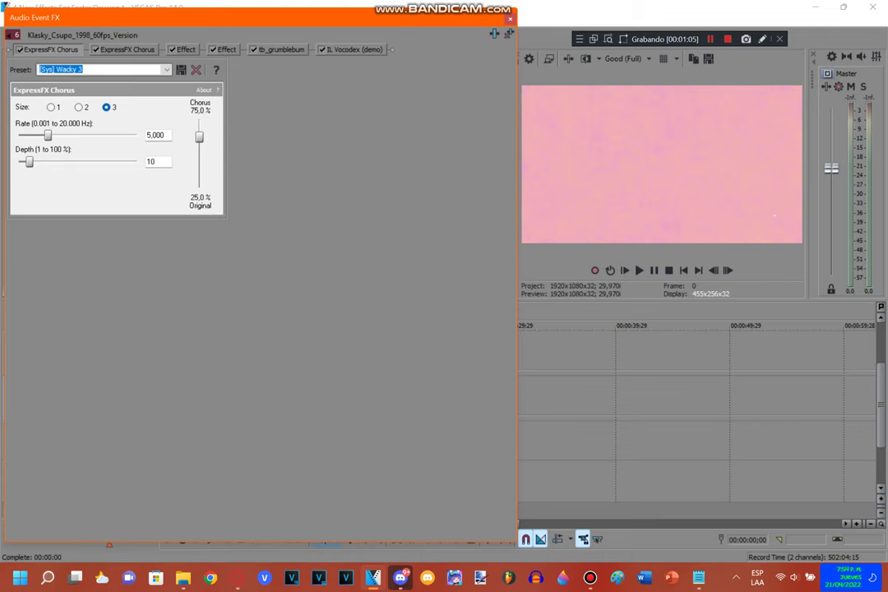
click(127, 50)
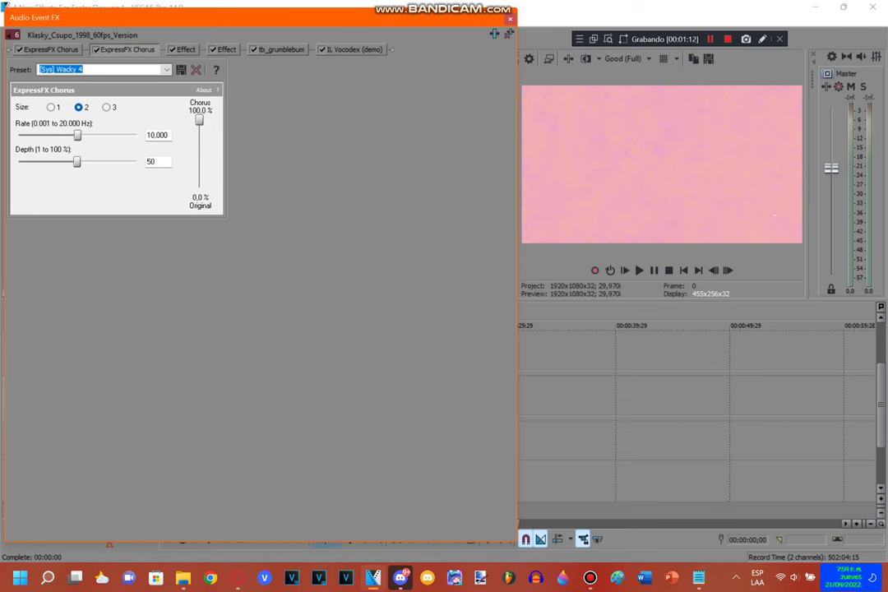
click(186, 50)
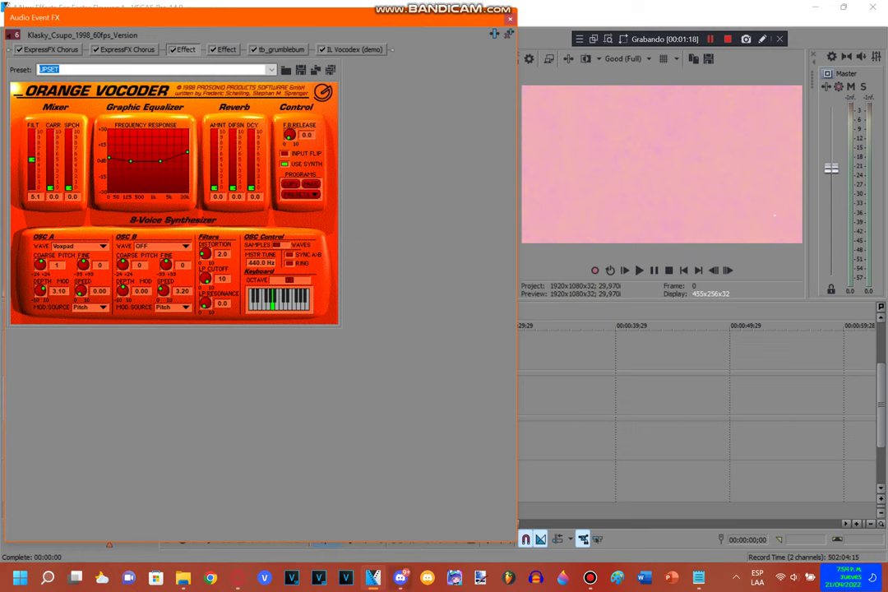
click(226, 50)
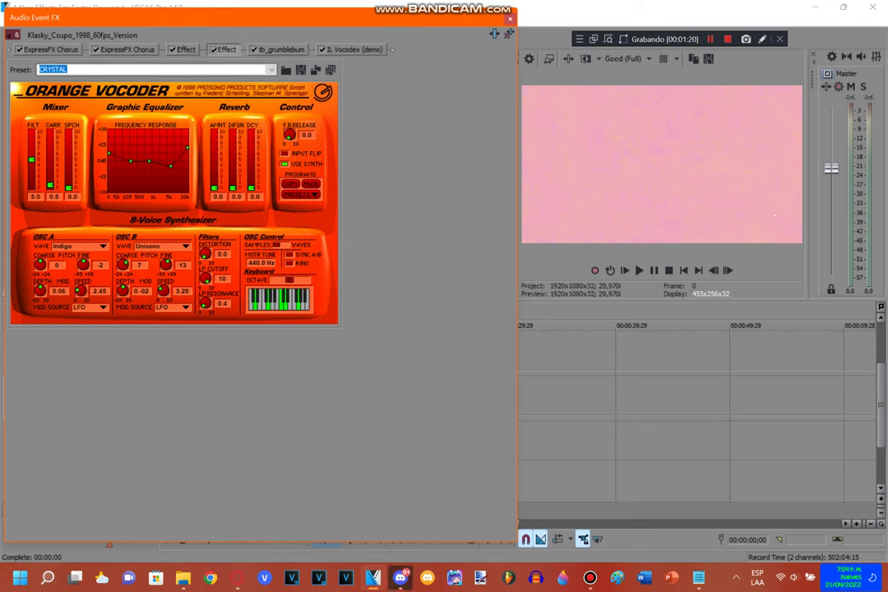
click(281, 49)
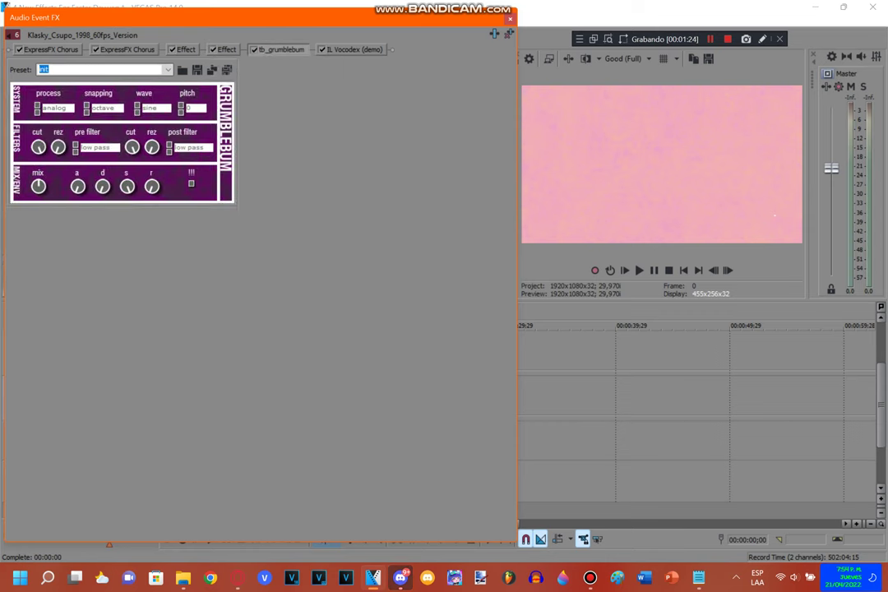
click(353, 50)
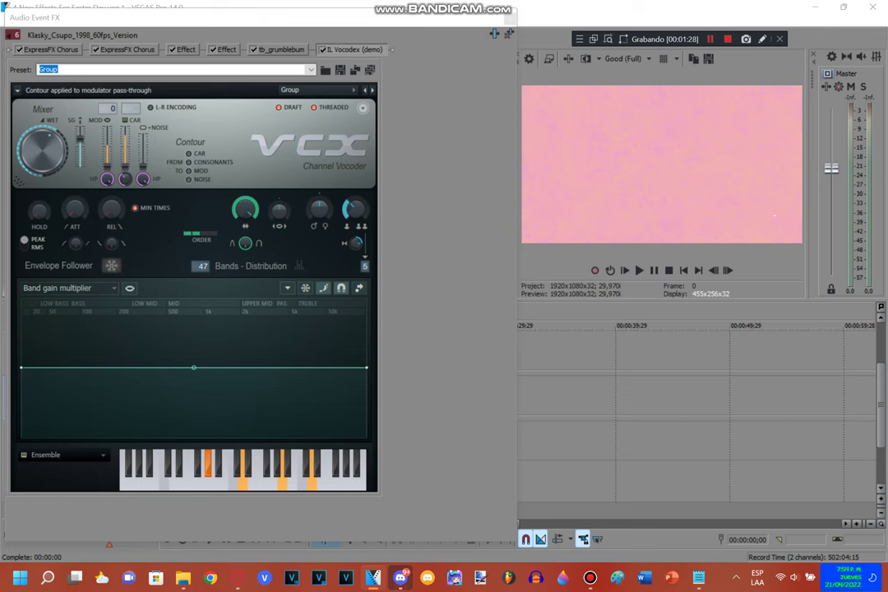
click(509, 17)
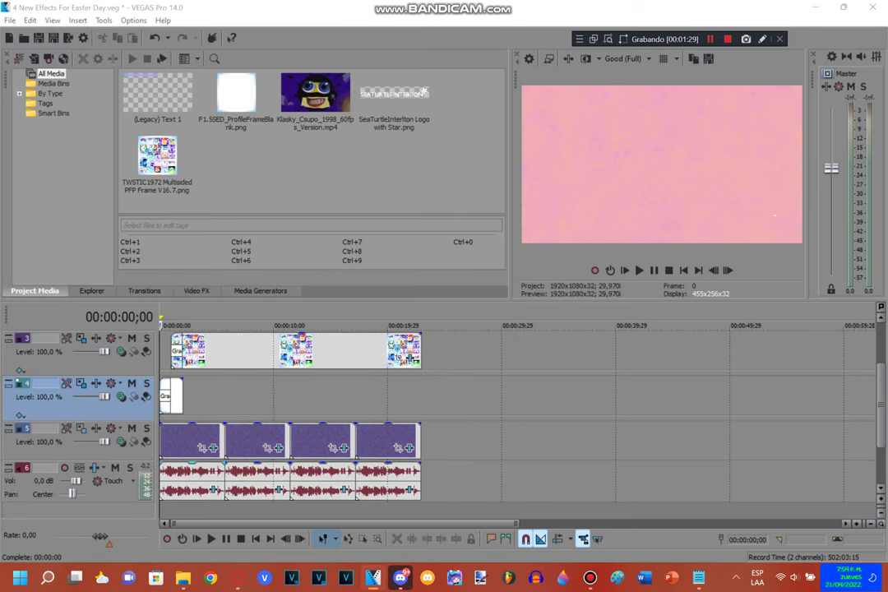
Step: Open the second video clip's effects and examine its Light Rays and Glow settings
click(225, 398)
click(279, 448)
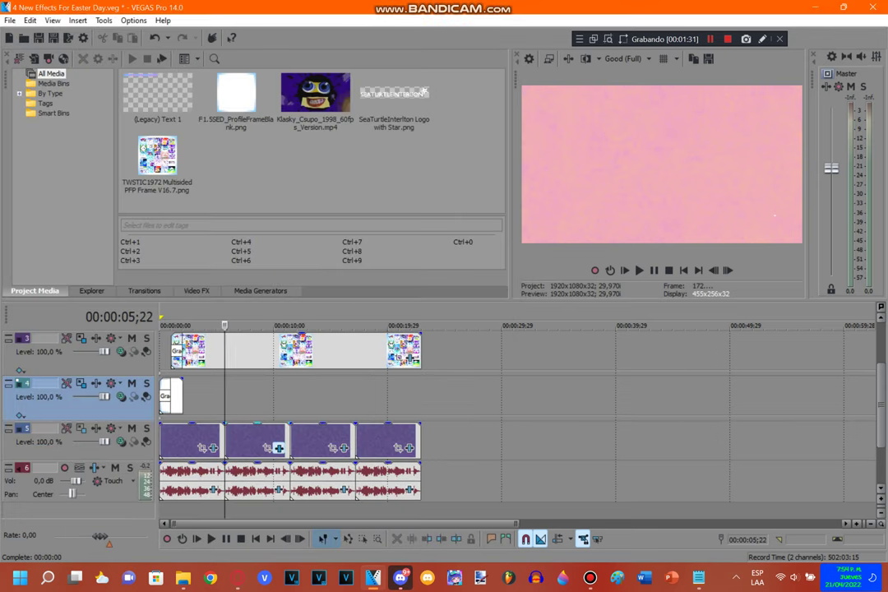
click(85, 51)
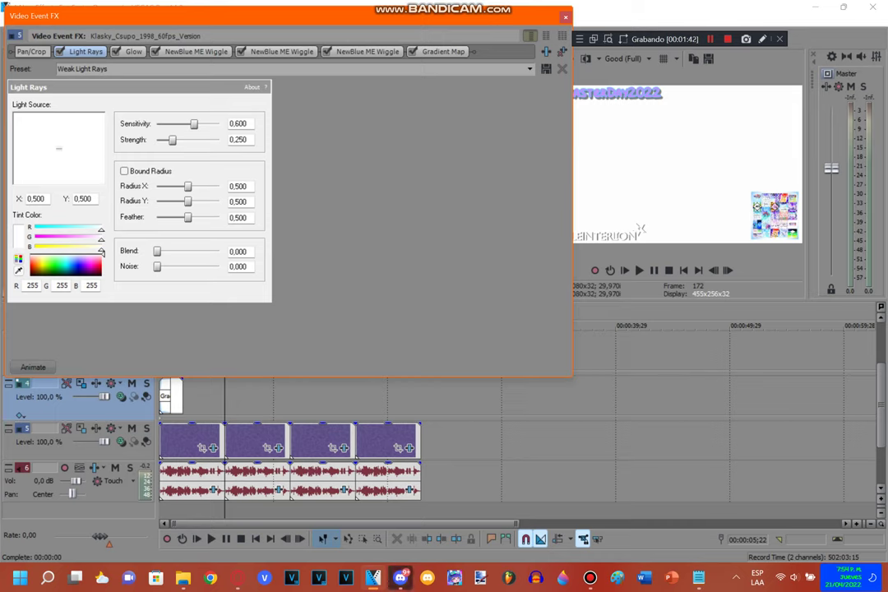
click(134, 52)
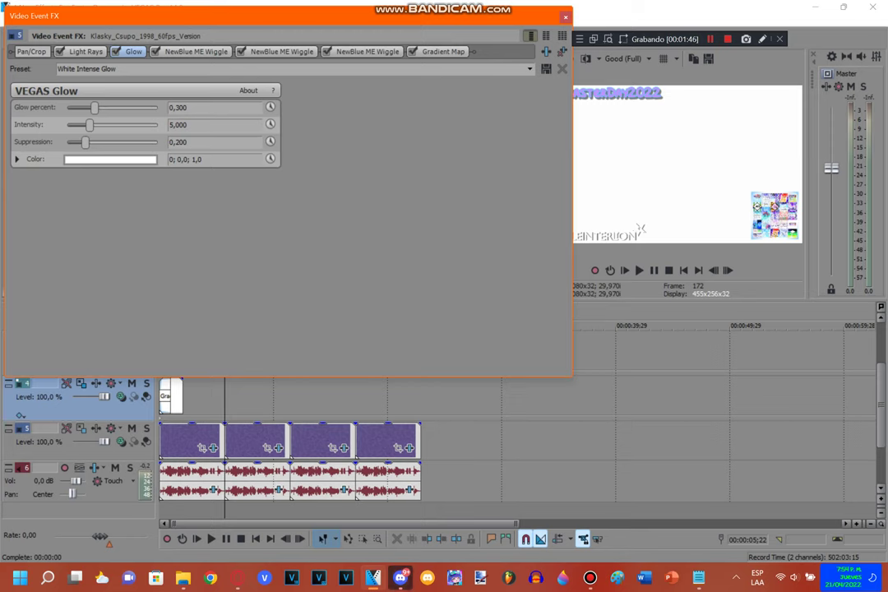
Step: Examine the parameters of the first of the second video clip's three Wiggle effects
click(196, 52)
double_click(25, 143)
click(64, 144)
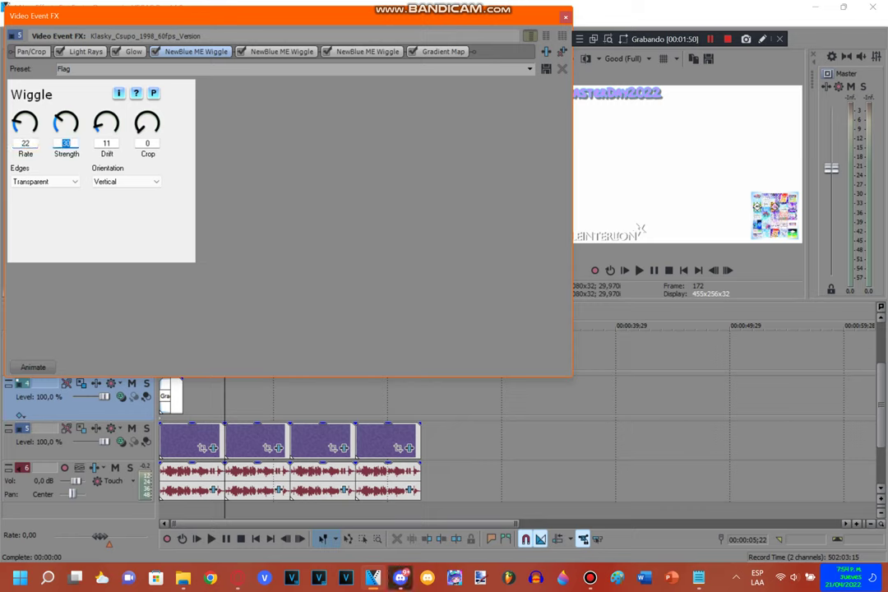
key(Tab)
key(Tab)
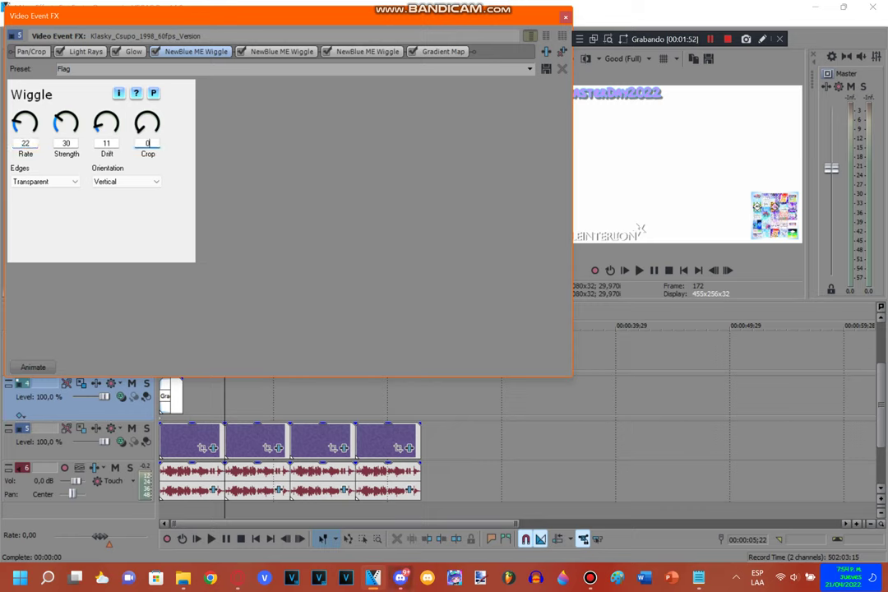
key(Tab)
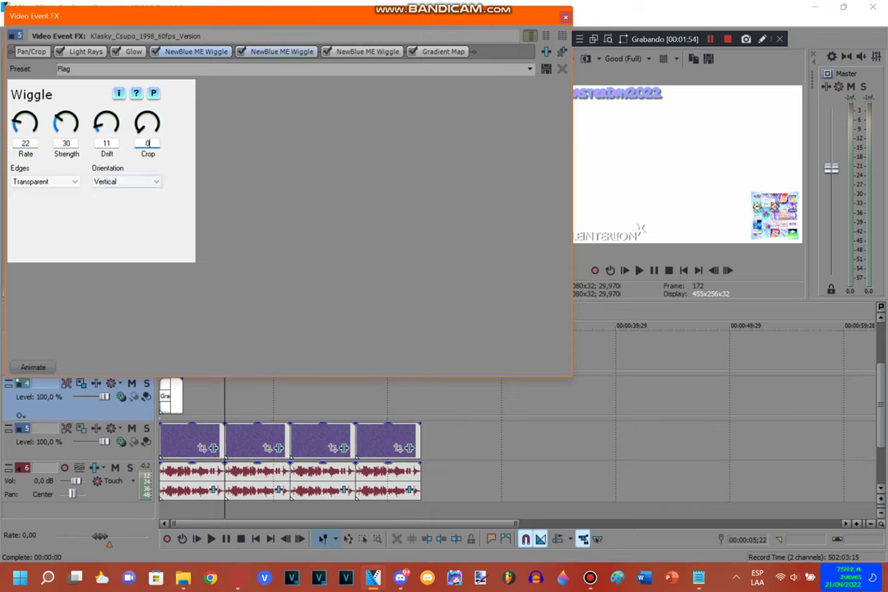
Step: Review each parameter of the second video clip's middle Wiggle effect, including edges and orientation
click(281, 52)
double_click(24, 143)
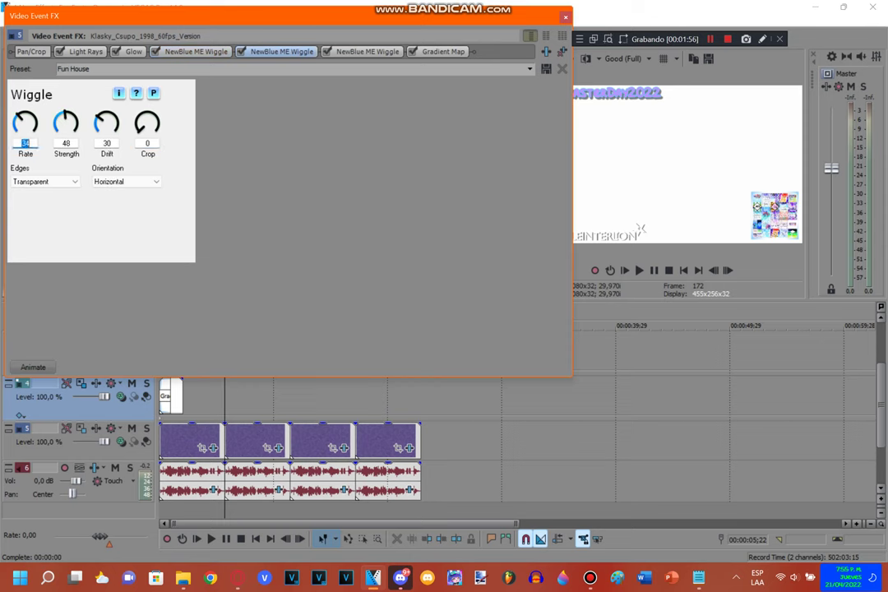
key(Tab)
key(Tab)
key(Tab)
key(Tab)
key(Tab)
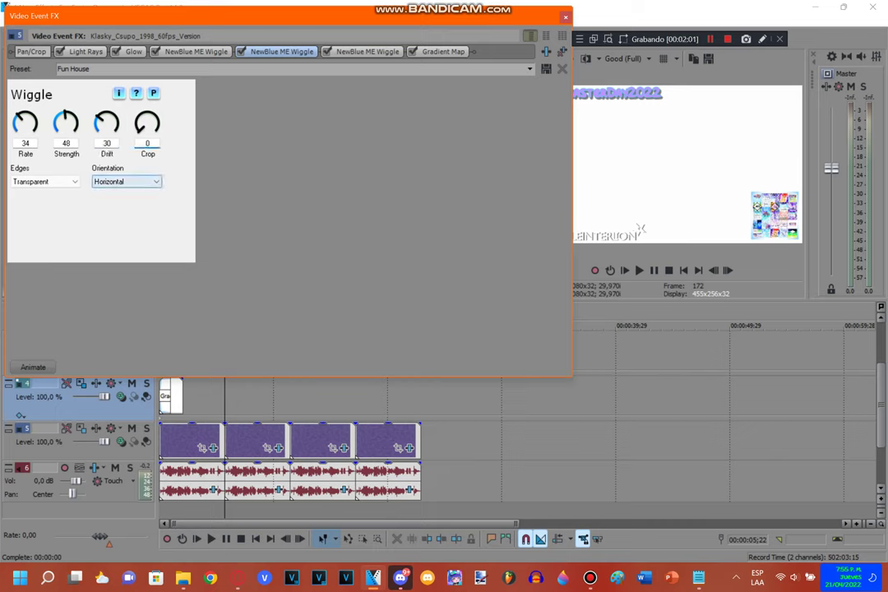
key(shift+Tab)
key(Tab)
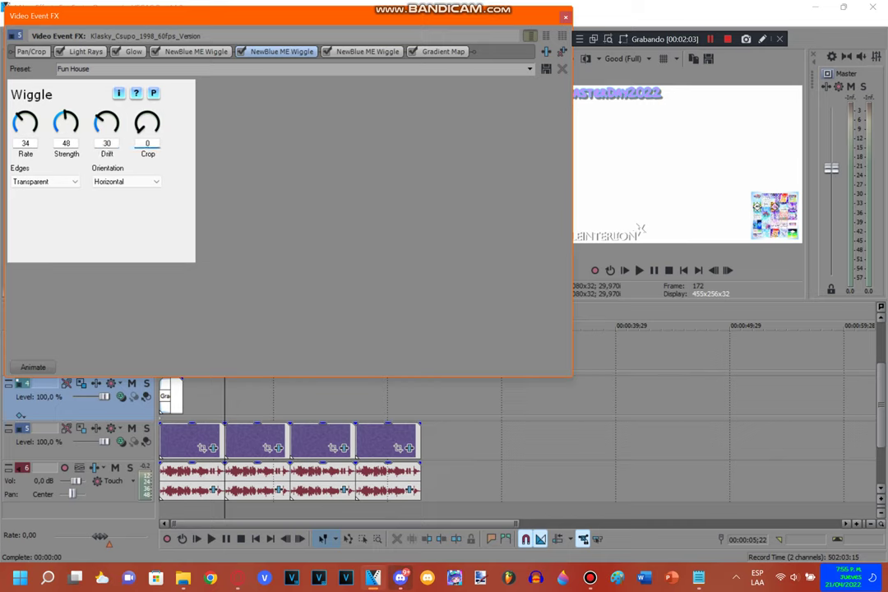
Step: Check the numeric settings, edges and orientation of the second video clip's third Wiggle effect
click(367, 51)
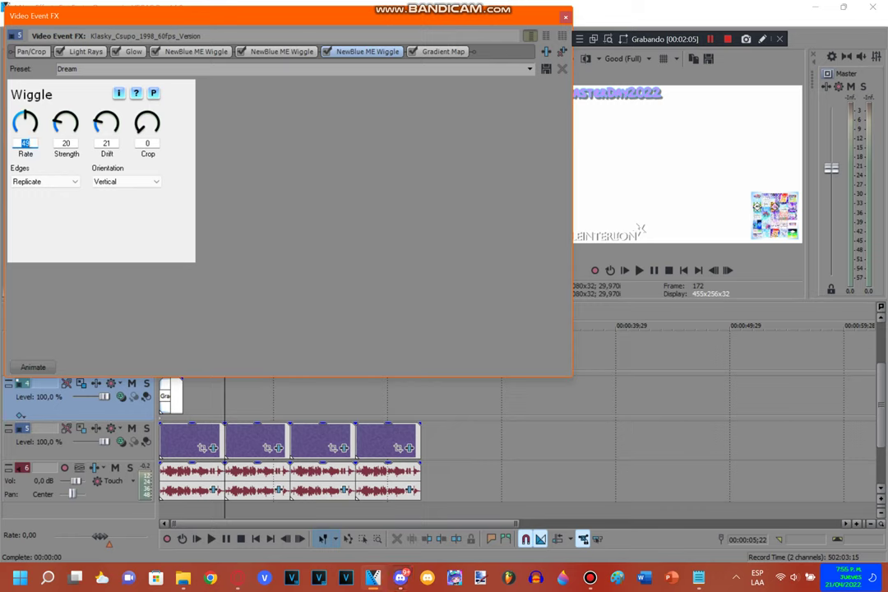
key(Tab)
key(Tab)
key(Tab)
key(Tab)
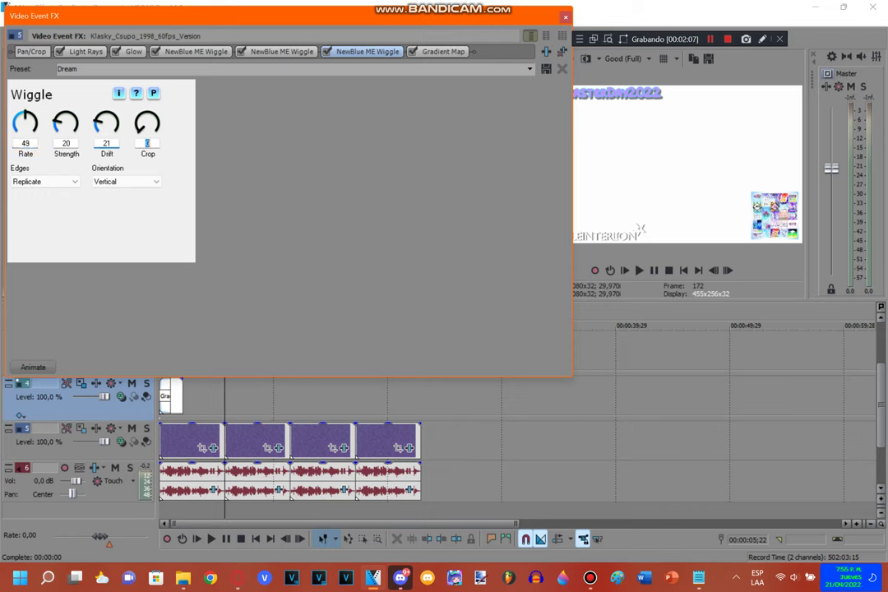
key(Tab)
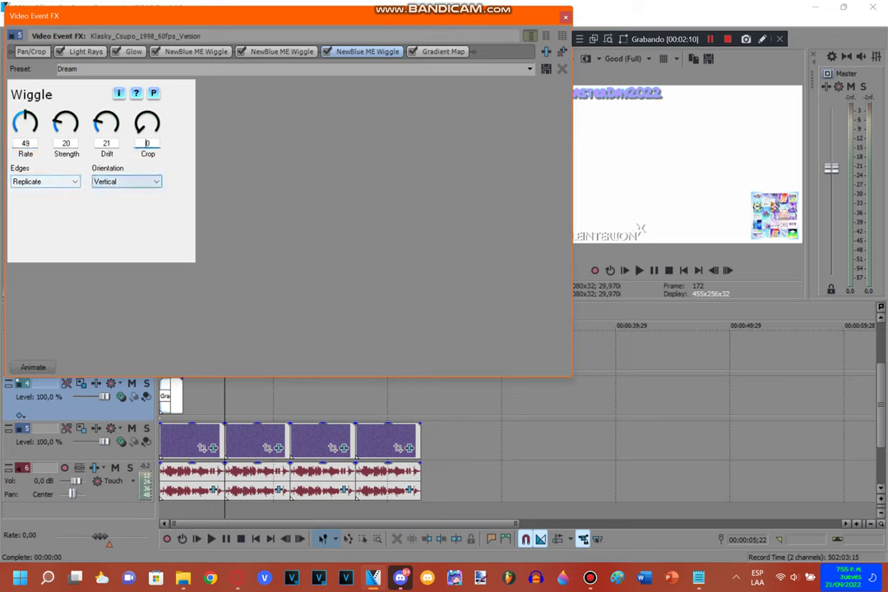
key(Tab)
Step: Inspect the colour of each stop in the second video clip's Gradient Map effect
key(ctrl+Tab)
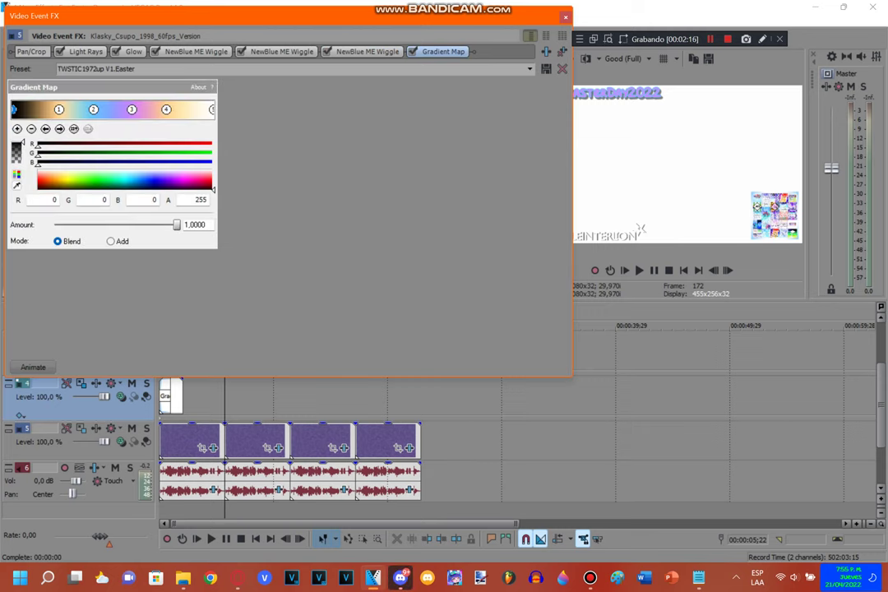
click(59, 109)
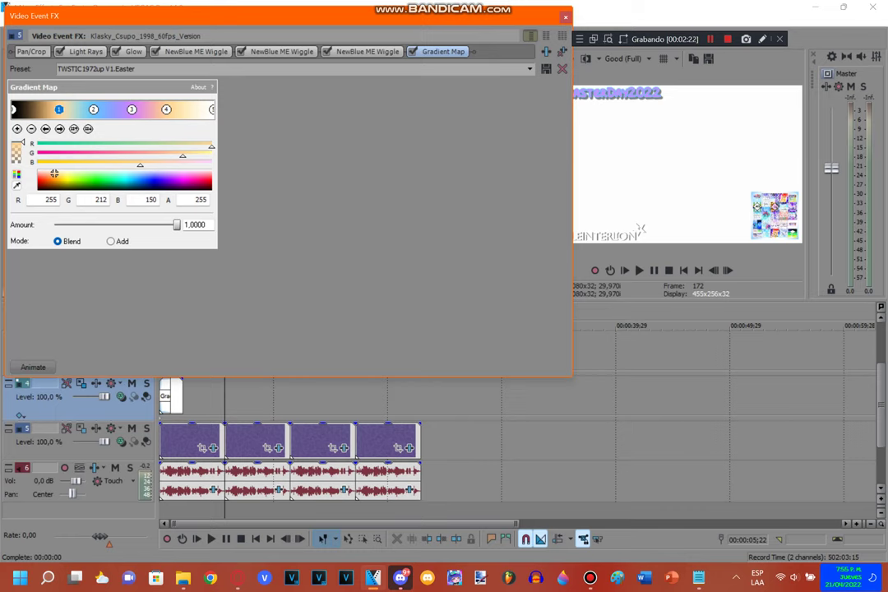
click(93, 109)
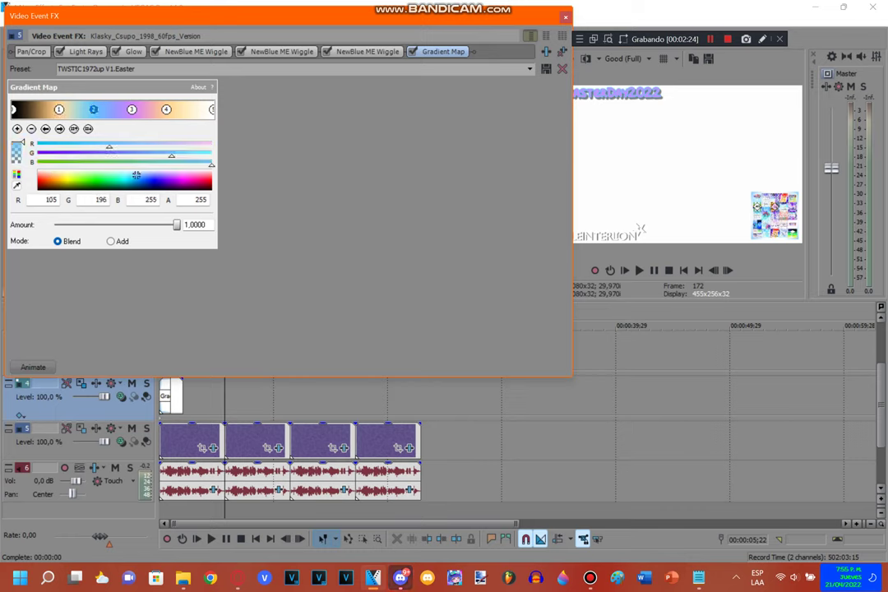
click(131, 110)
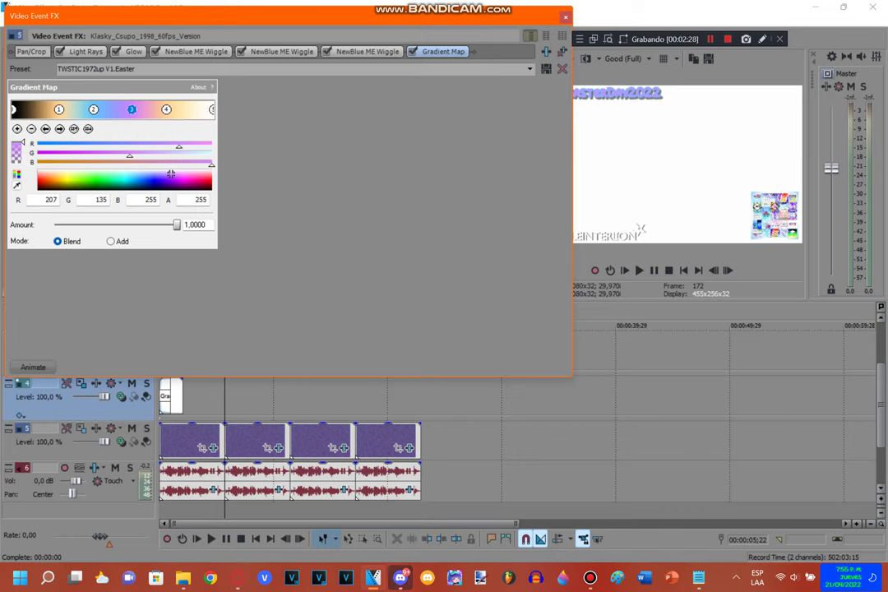
click(166, 110)
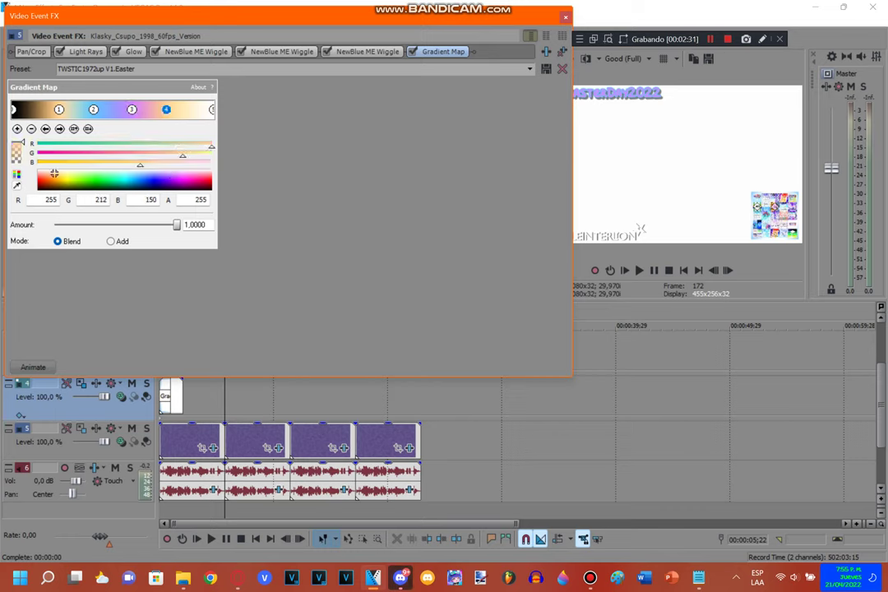
click(212, 110)
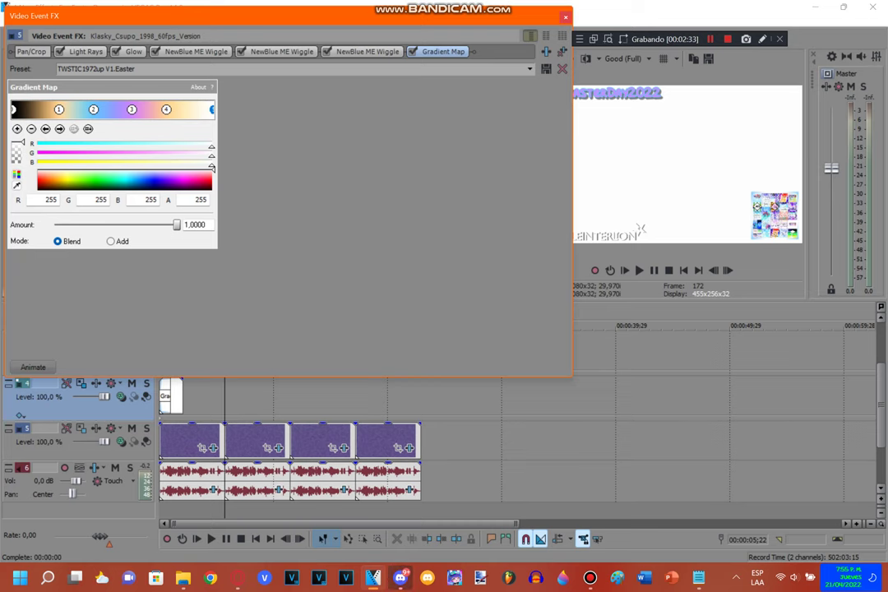
Step: Open the second clip's audio effects and examine the ExpressFX Chorus and ERZATZ settings, including the ERZATZ preset's place in its list
click(565, 17)
click(344, 490)
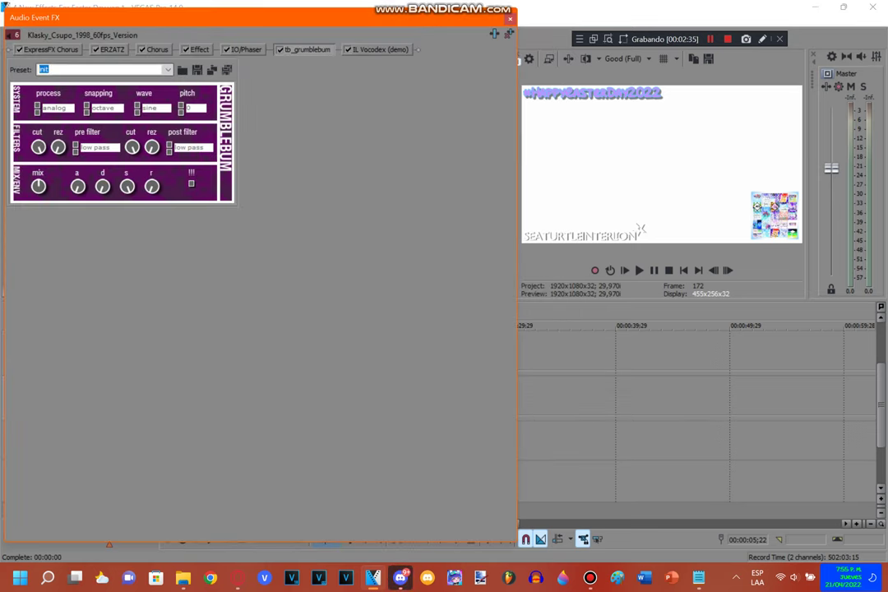
click(51, 50)
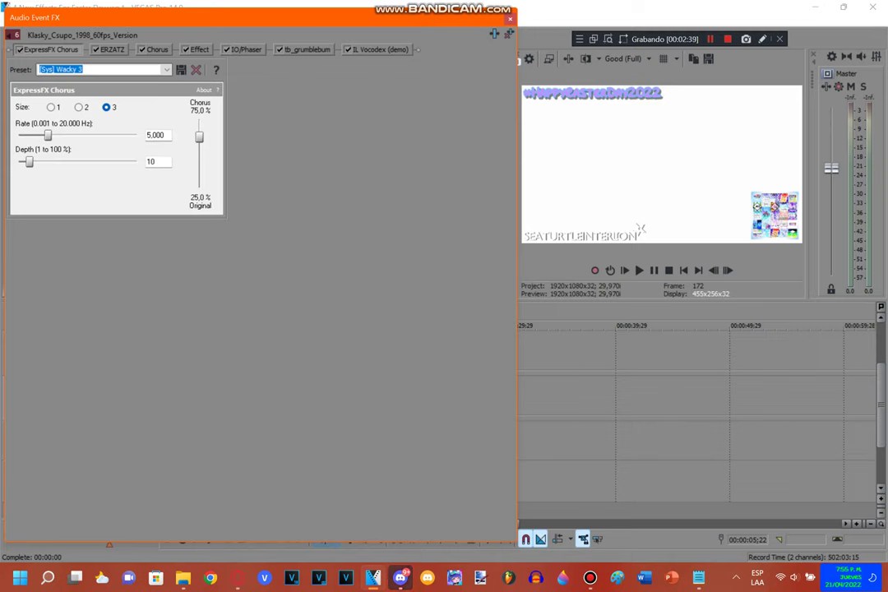
click(112, 50)
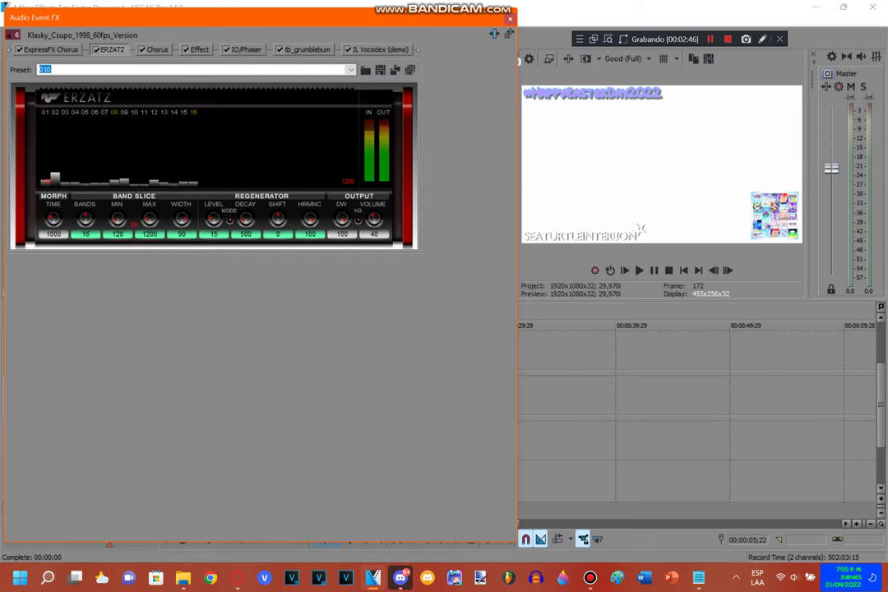
click(352, 70)
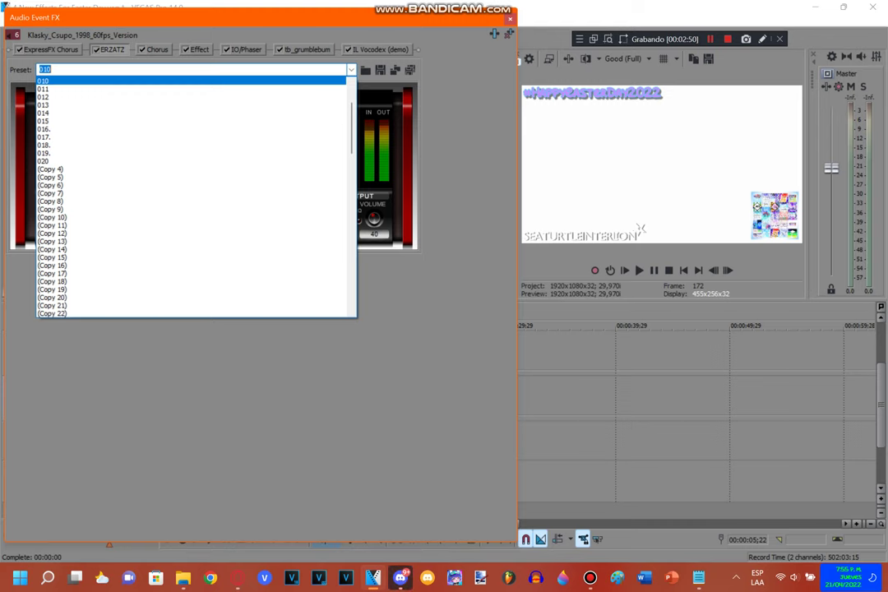
click(351, 70)
Step: Review the second audio clip's Chorus and Orange Vocoder settings along with their preset selections
click(157, 50)
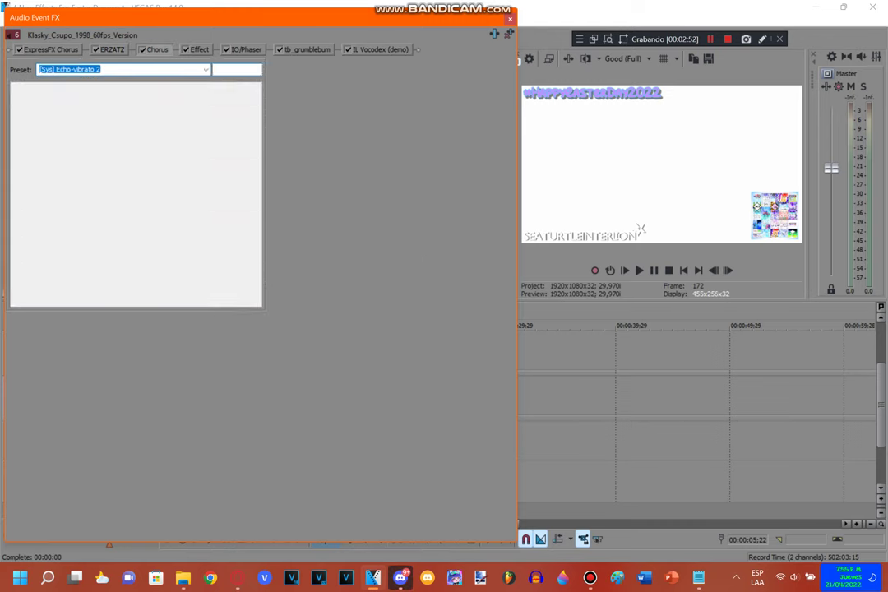
key(alt+Down)
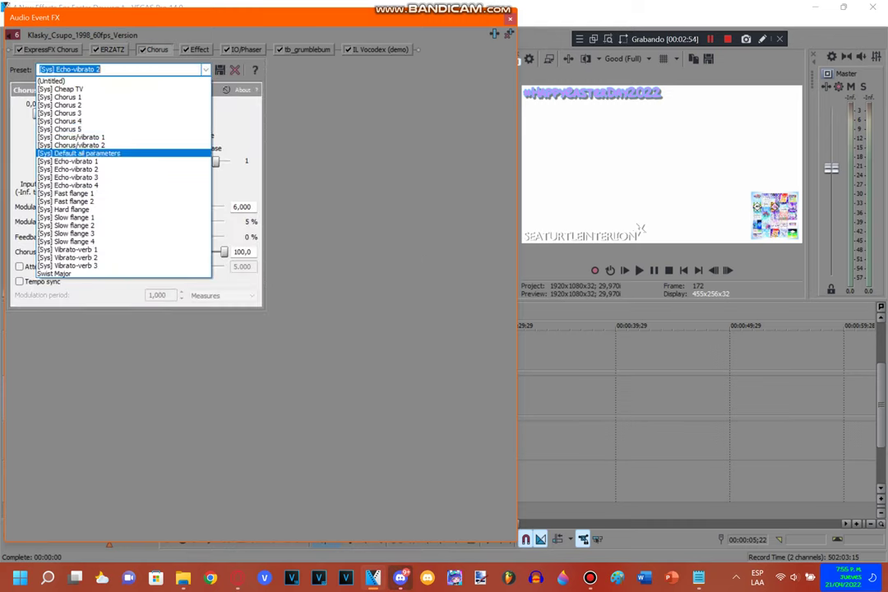
key(Escape)
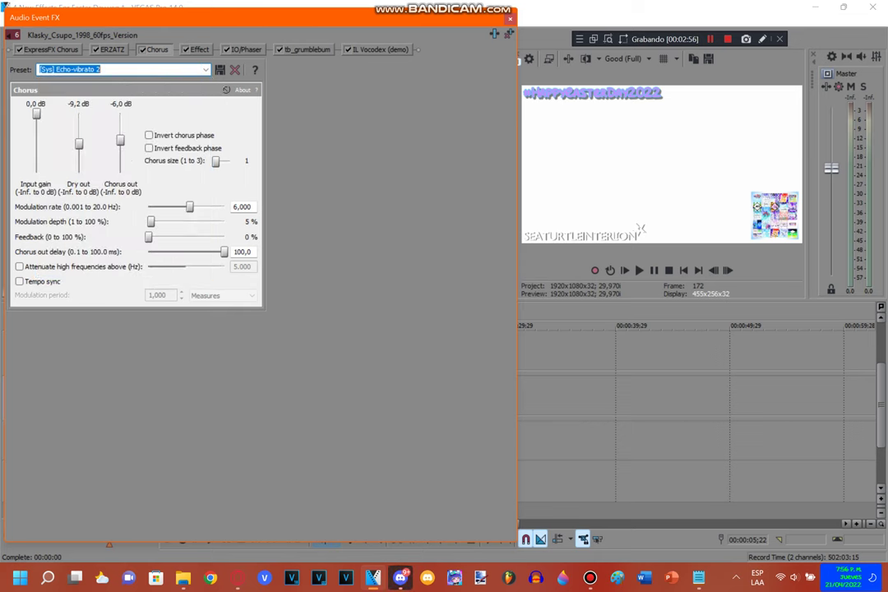
key(ctrl+Tab)
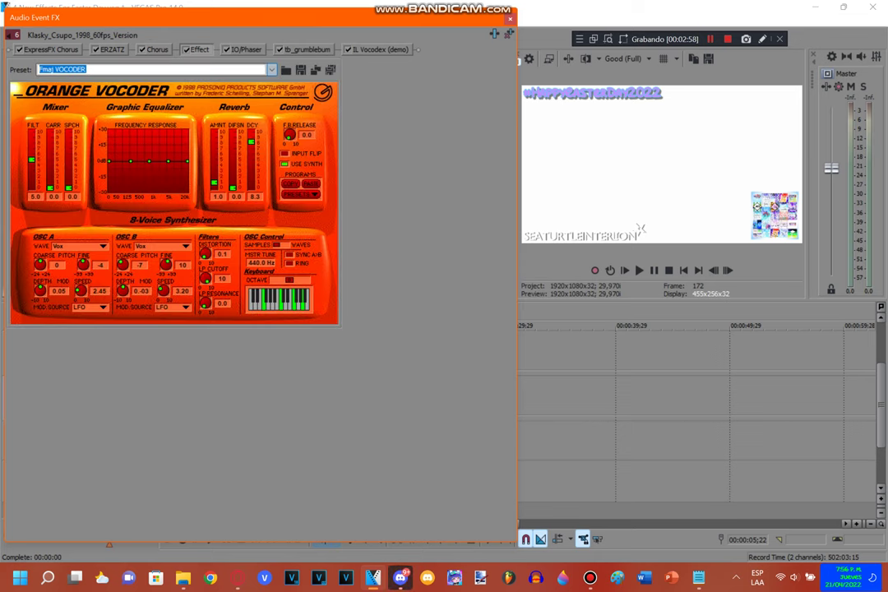
click(271, 69)
click(271, 70)
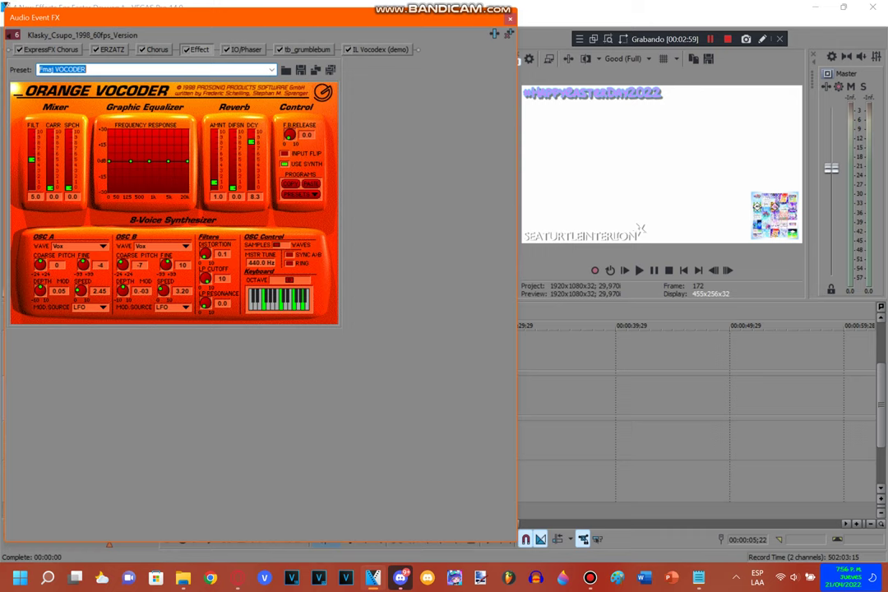
Step: Inspect the second audio clip's IO/Phaser preset and settings, plus its tb_grumblebum and IL Vocodex parameters
click(245, 50)
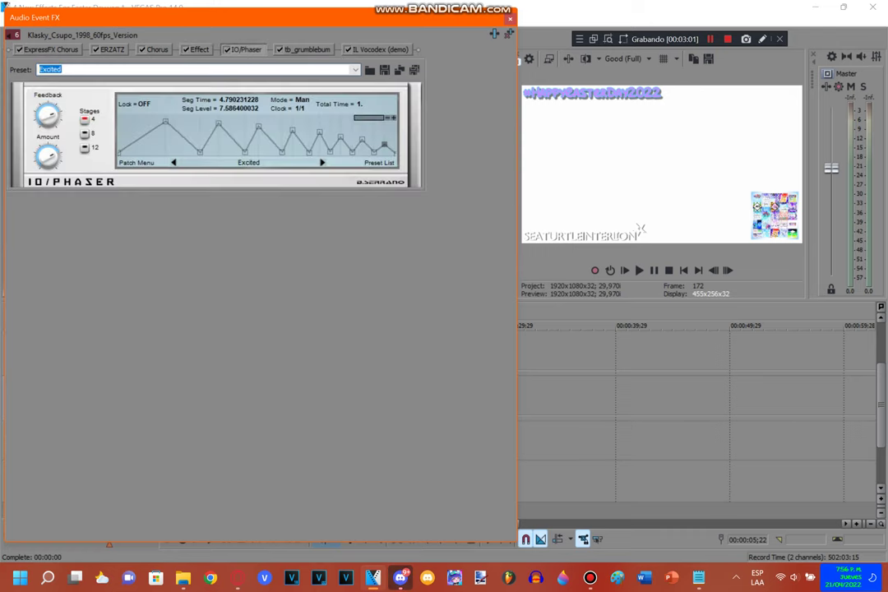
click(355, 70)
scroll(194, 107, up, 2)
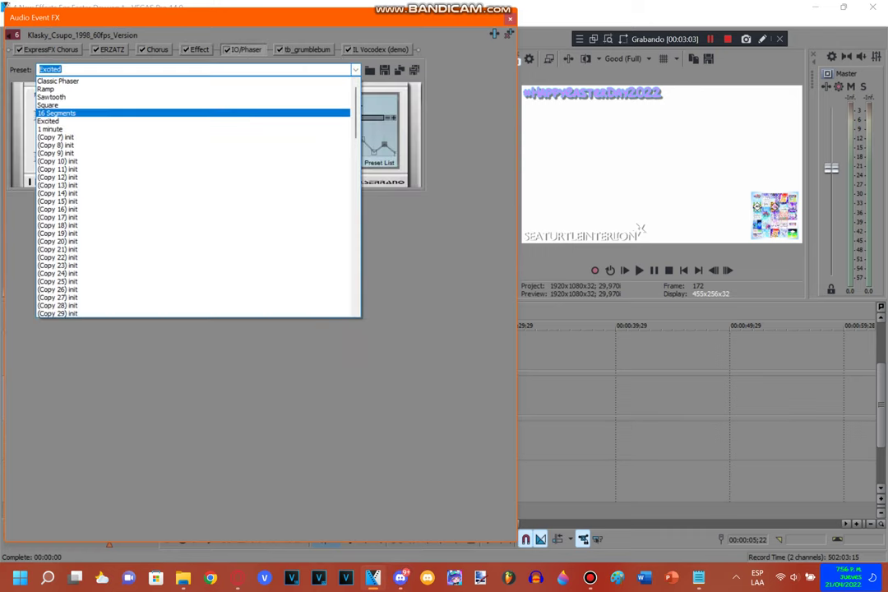
click(193, 121)
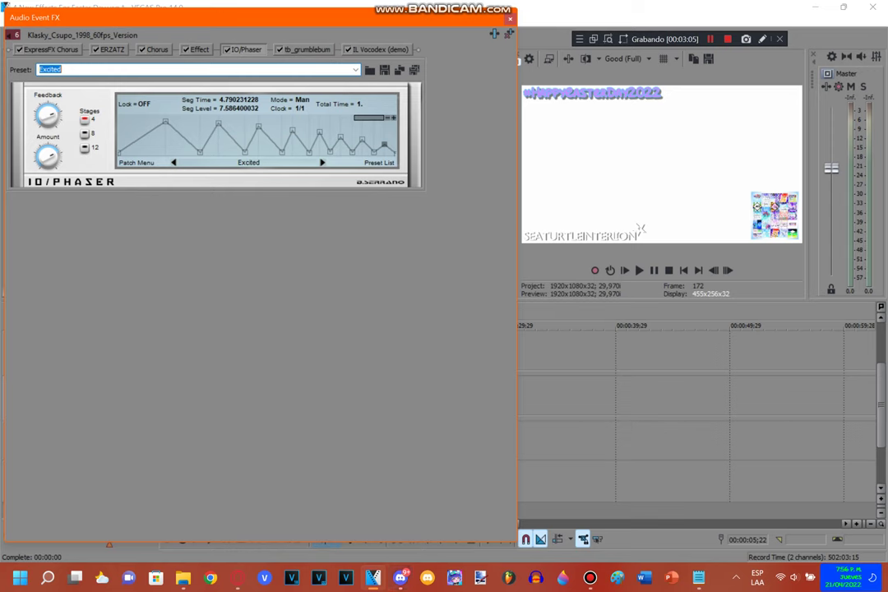
key(ctrl+Tab)
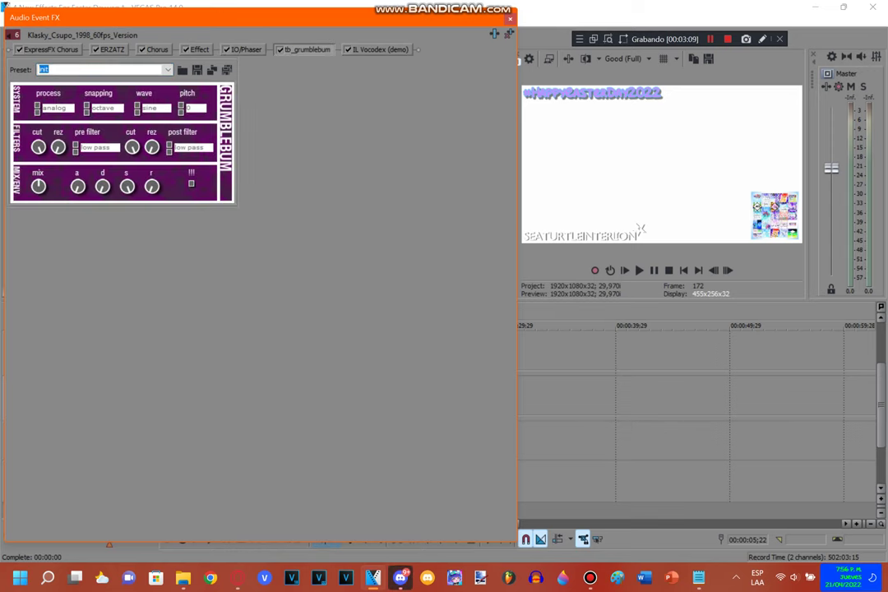
key(ctrl+Tab)
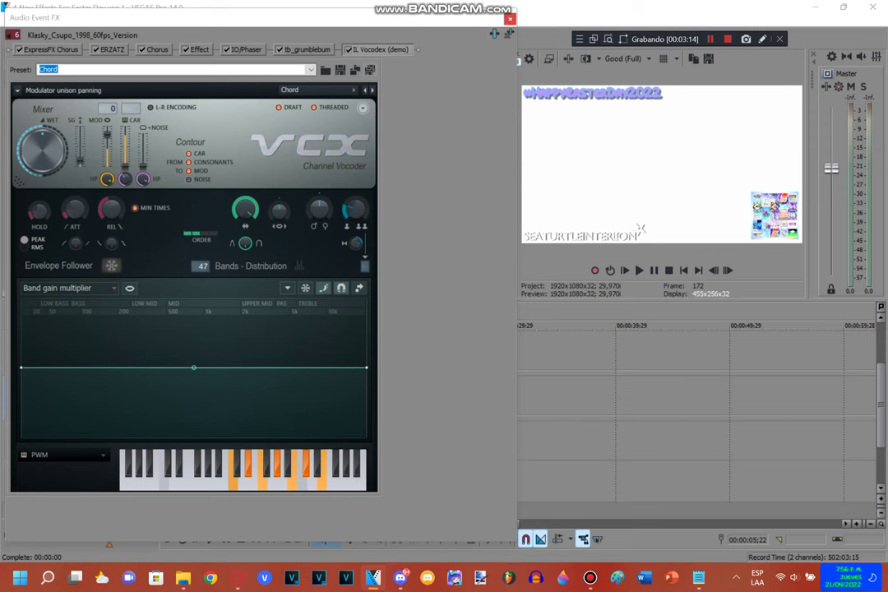
click(510, 18)
Step: Move the playhead to the start of the third clip and examine its Starlight video effect in an enlarged effects window
click(290, 398)
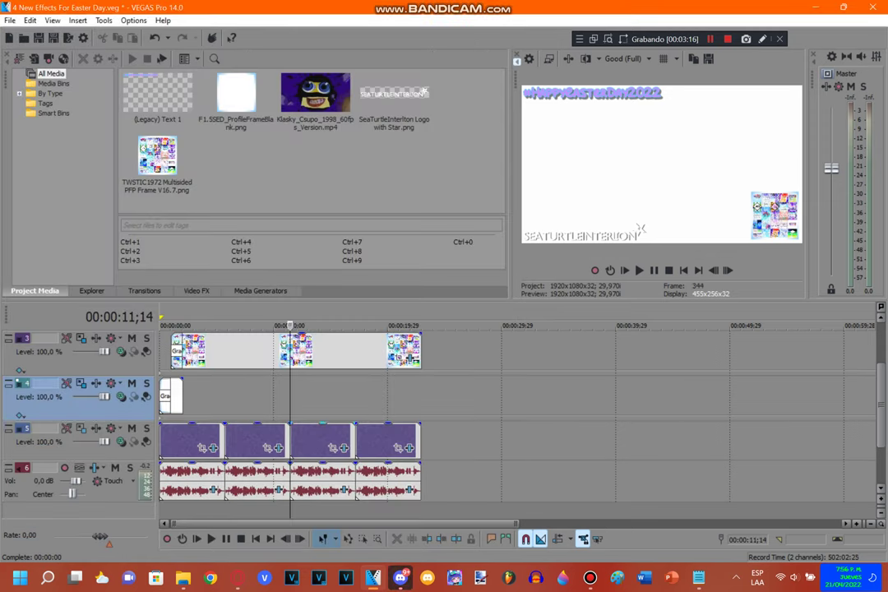
click(343, 439)
click(290, 403)
click(343, 448)
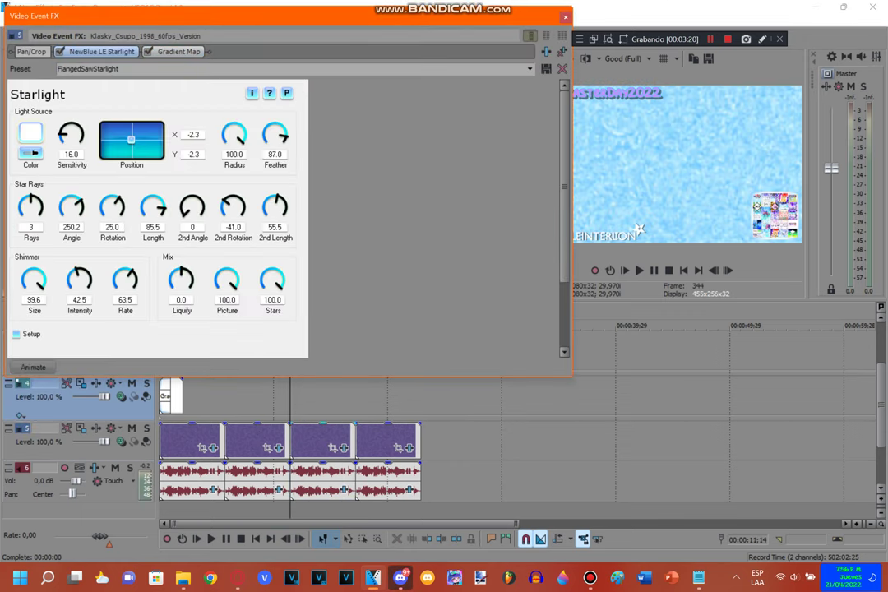
drag(414, 377, 413, 506)
Step: Inspect the colour of each stop in the third video clip's Gradient Map effect
click(178, 52)
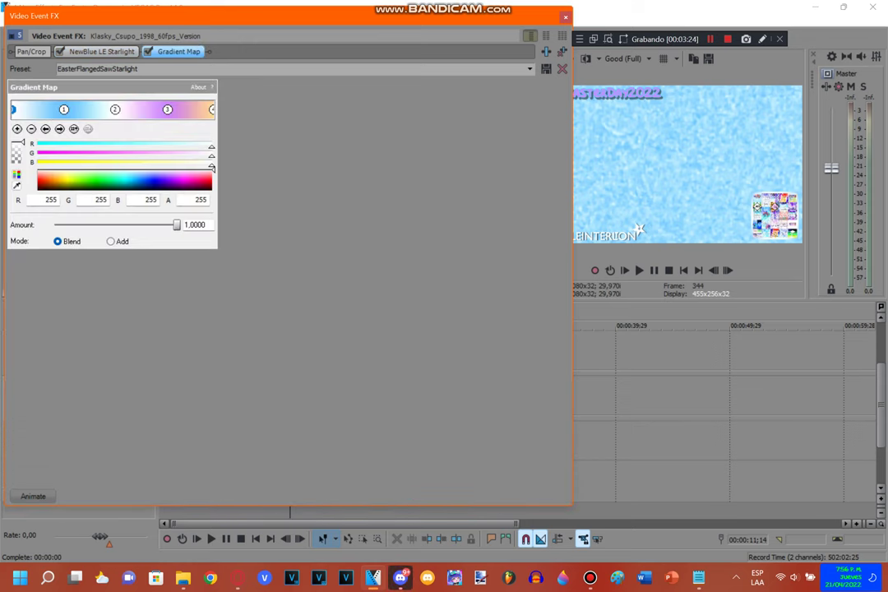
click(64, 110)
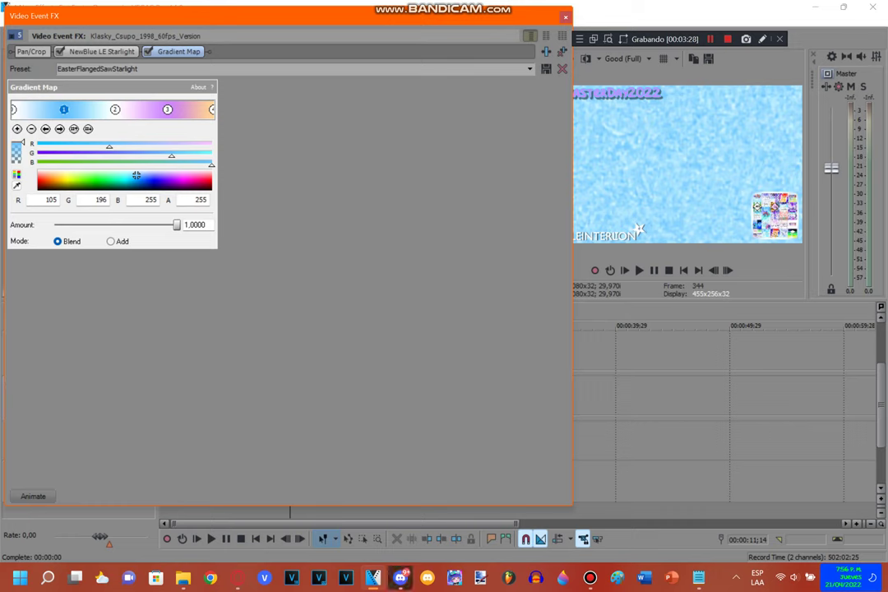
click(115, 110)
click(168, 109)
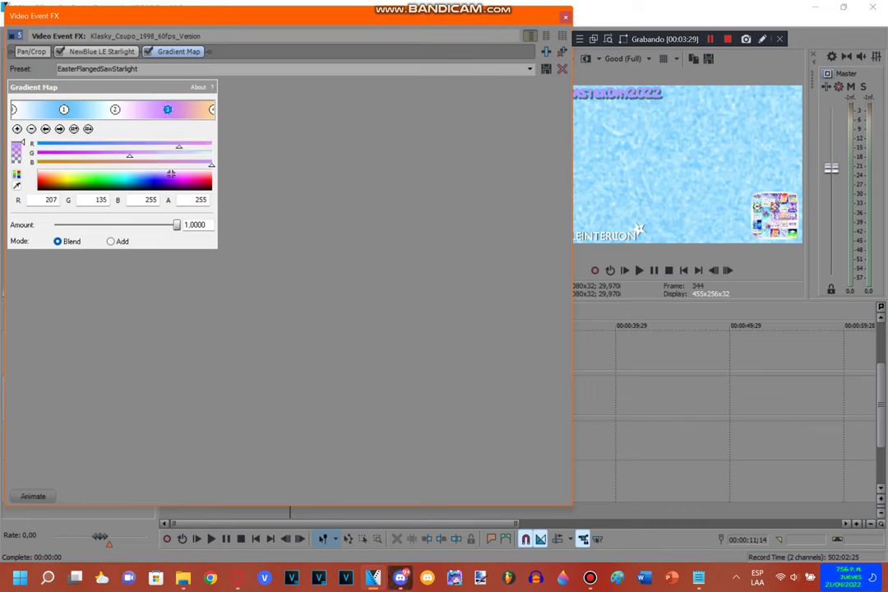
click(213, 110)
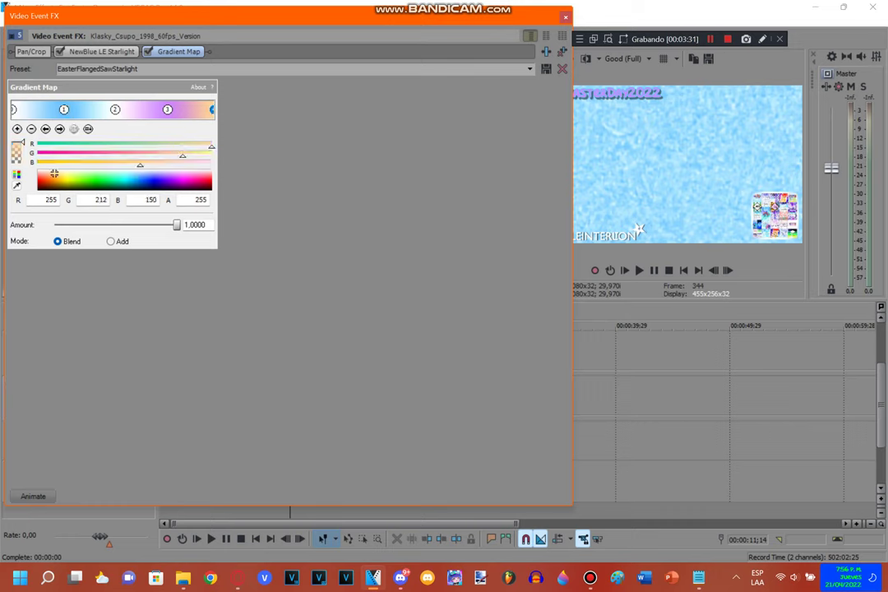
click(566, 18)
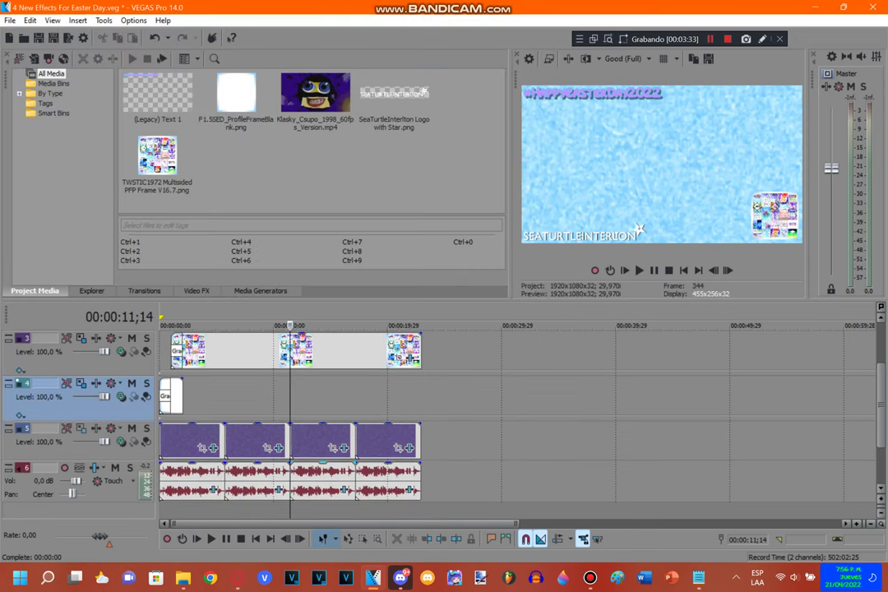
Step: Check the Chorus and IL Vocodex settings applied to the third audio clip
click(344, 490)
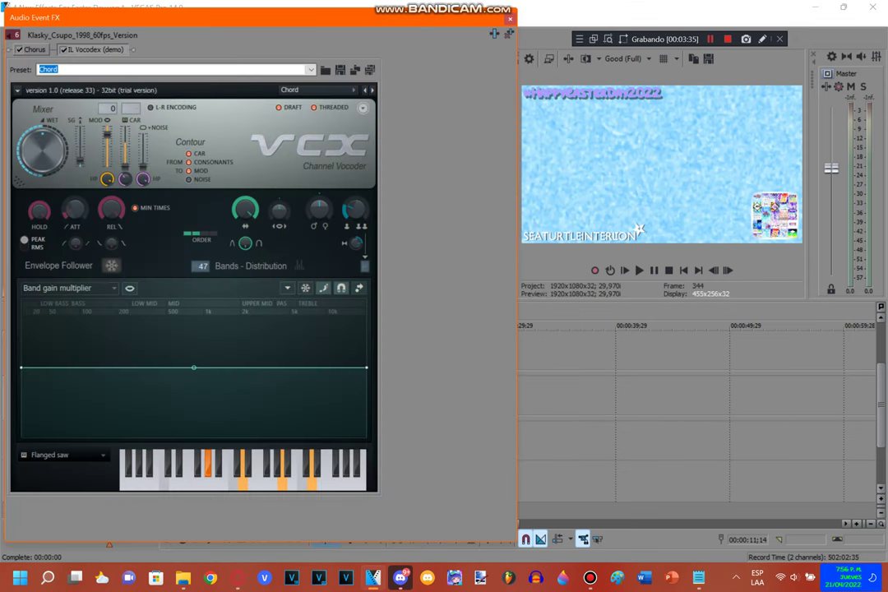
click(35, 50)
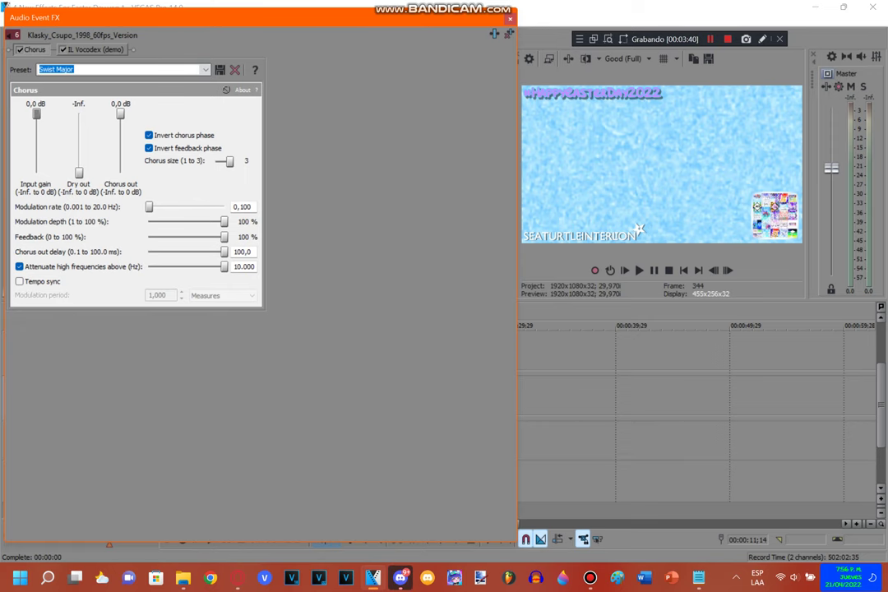
click(96, 50)
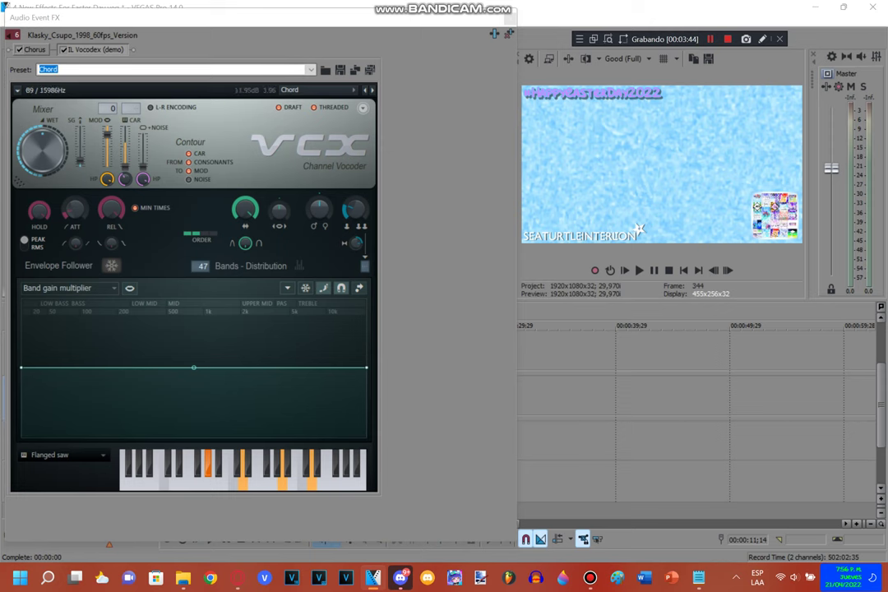
click(509, 18)
Step: Move the playhead to the start of the fourth clip and inspect each colour stop in its Gradient Map effect
click(355, 398)
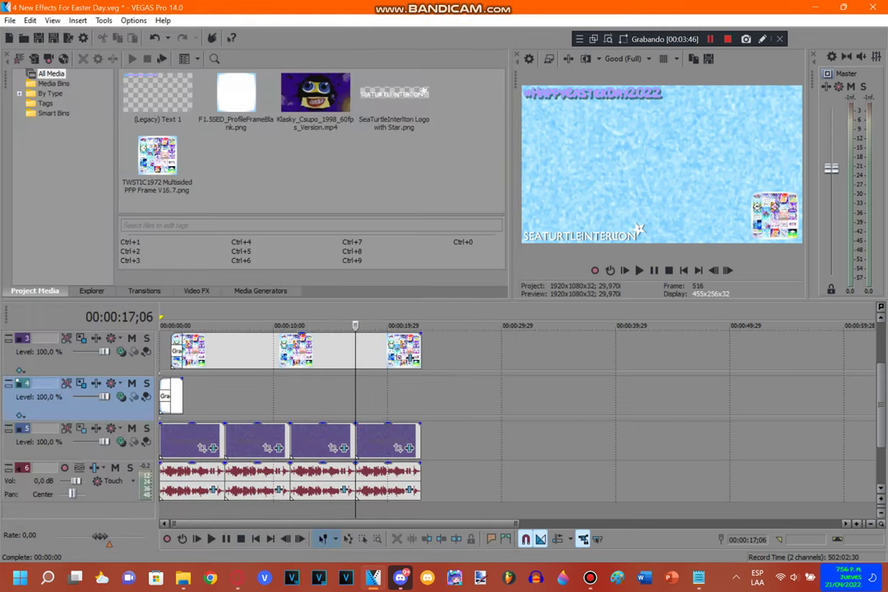
click(409, 448)
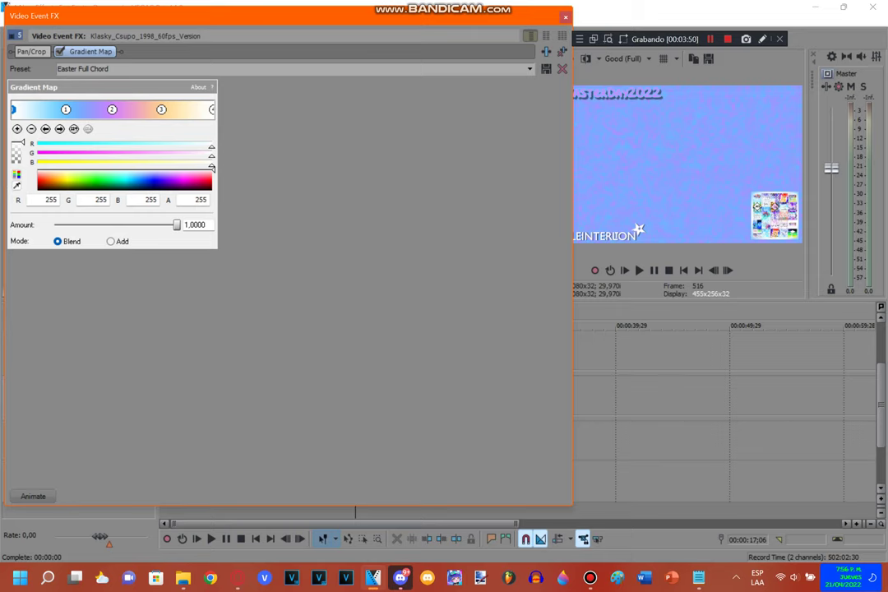
click(65, 109)
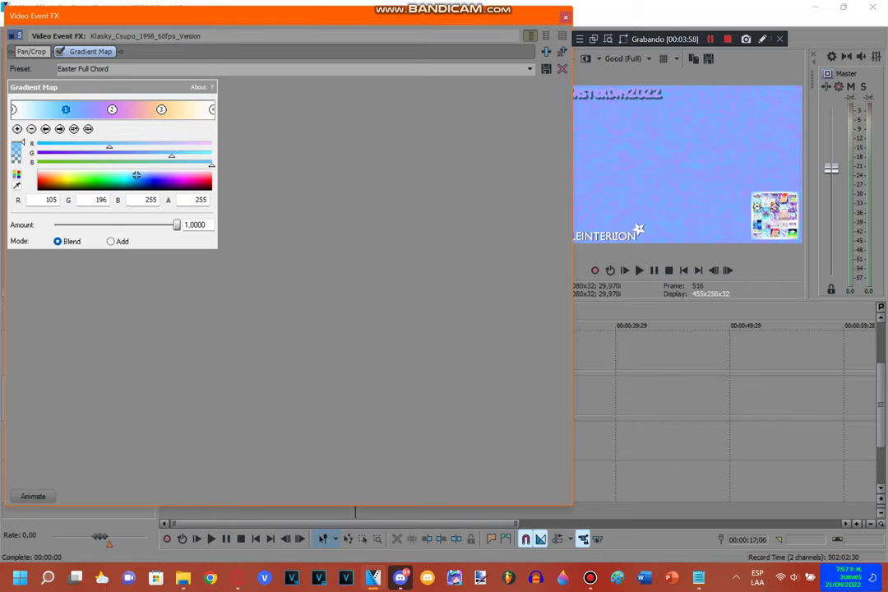
click(111, 109)
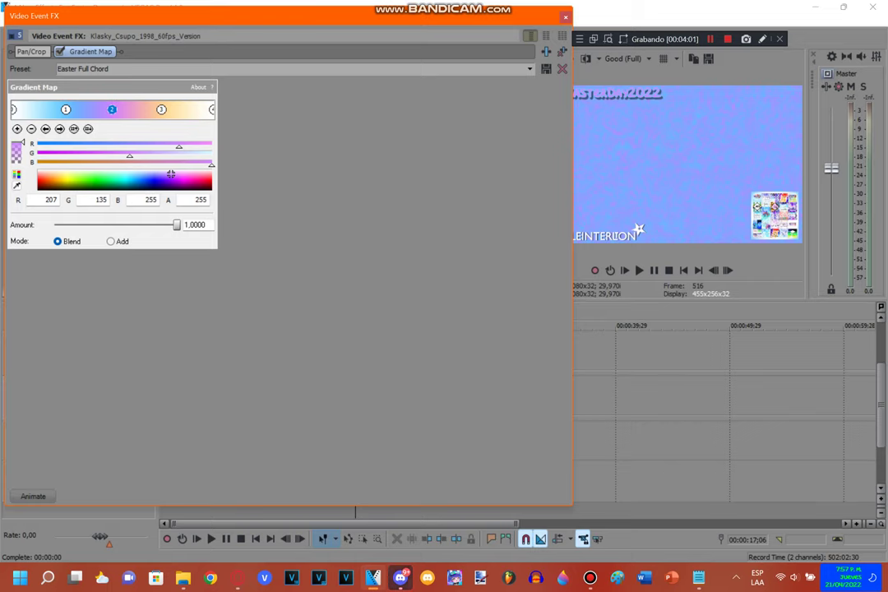
click(161, 110)
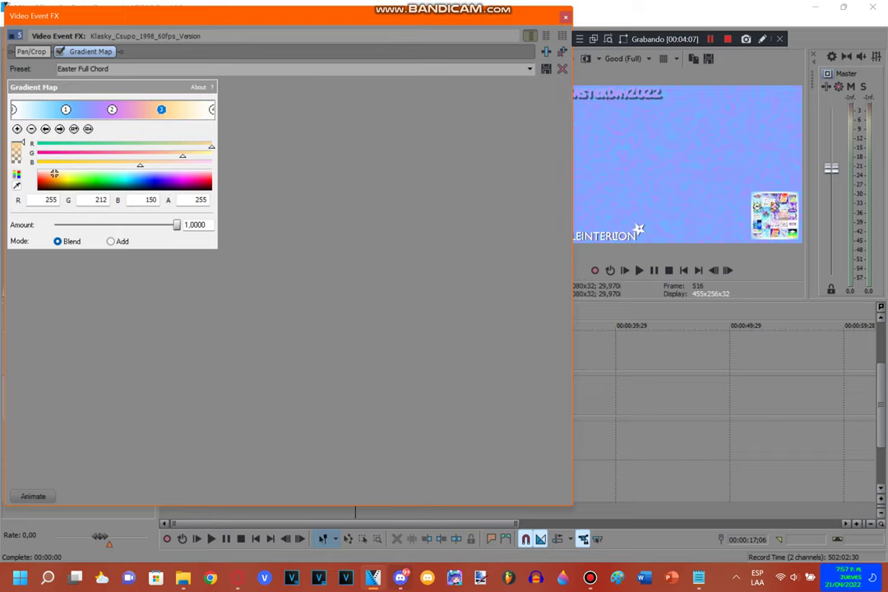
click(212, 109)
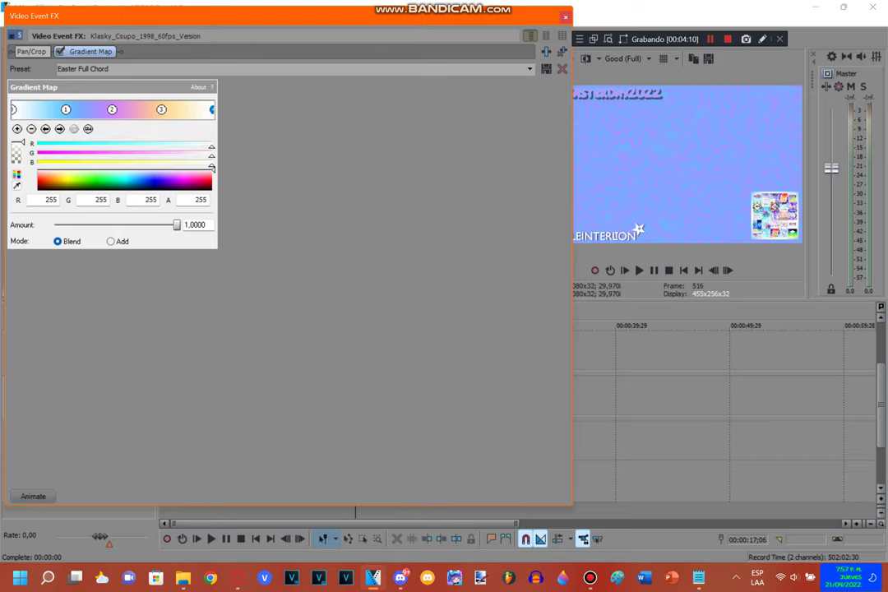
click(566, 17)
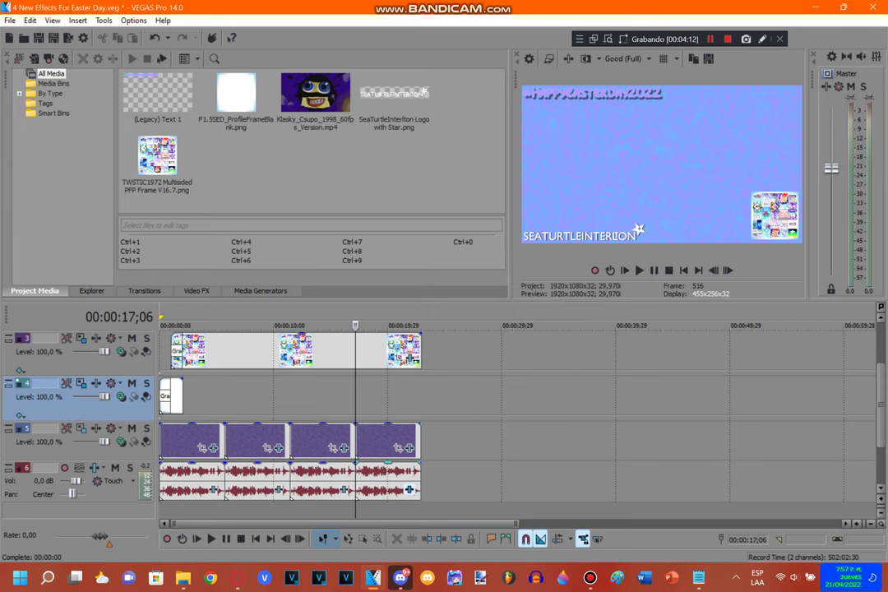
Step: Check the fourth audio clip's Orange Vocoder settings and play the project from the beginning
click(343, 490)
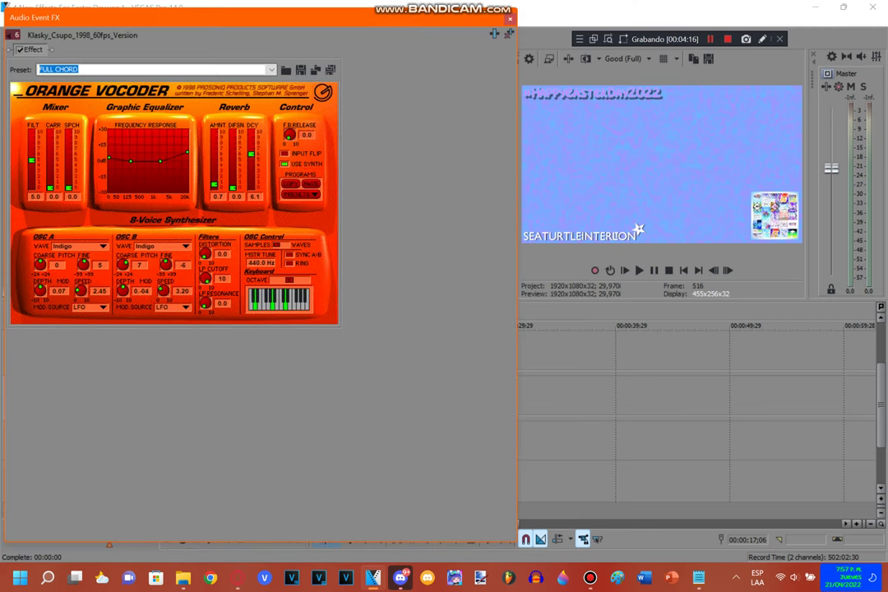
click(684, 270)
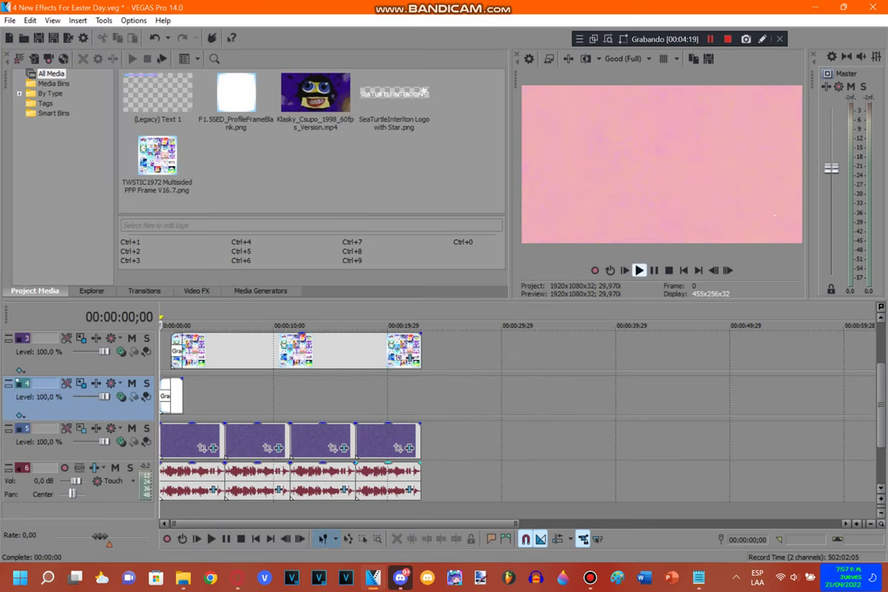
click(640, 270)
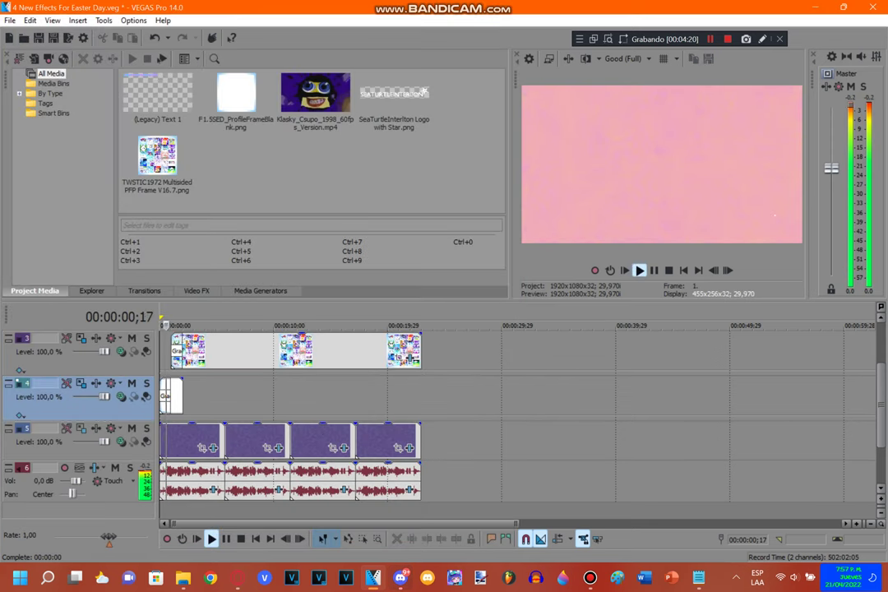